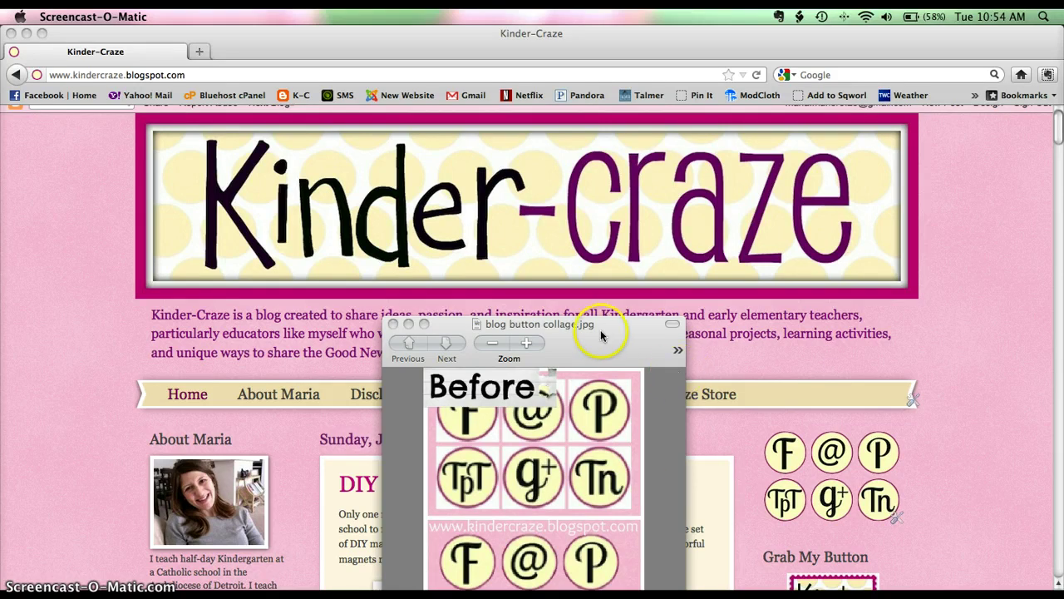
Move the blog button collage image up, and minimize both it and the browser window to reveal the desktop
left_click_drag(599, 328, 591, 199)
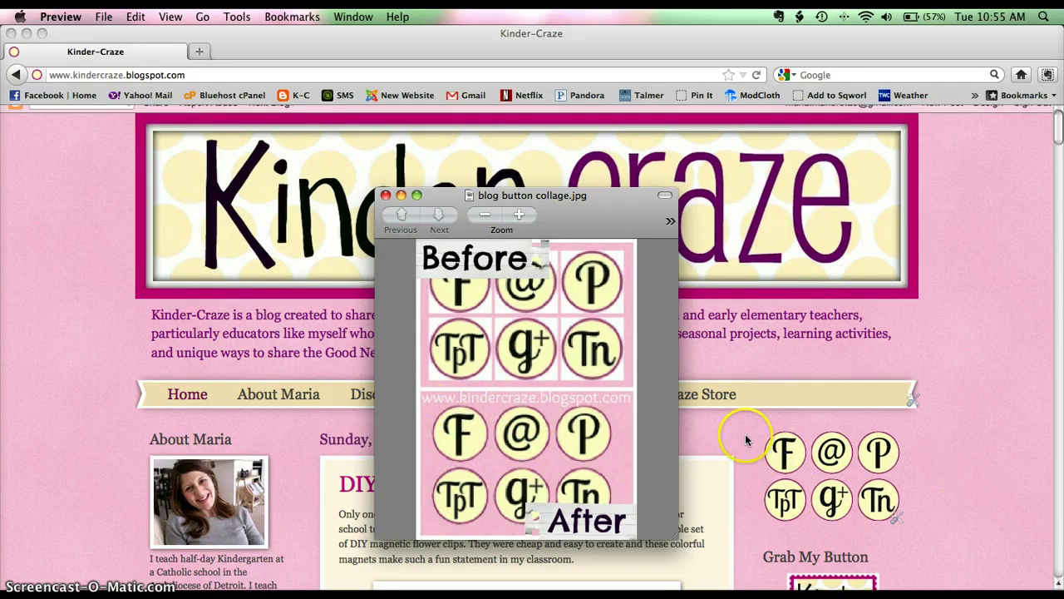
left_click(401, 194)
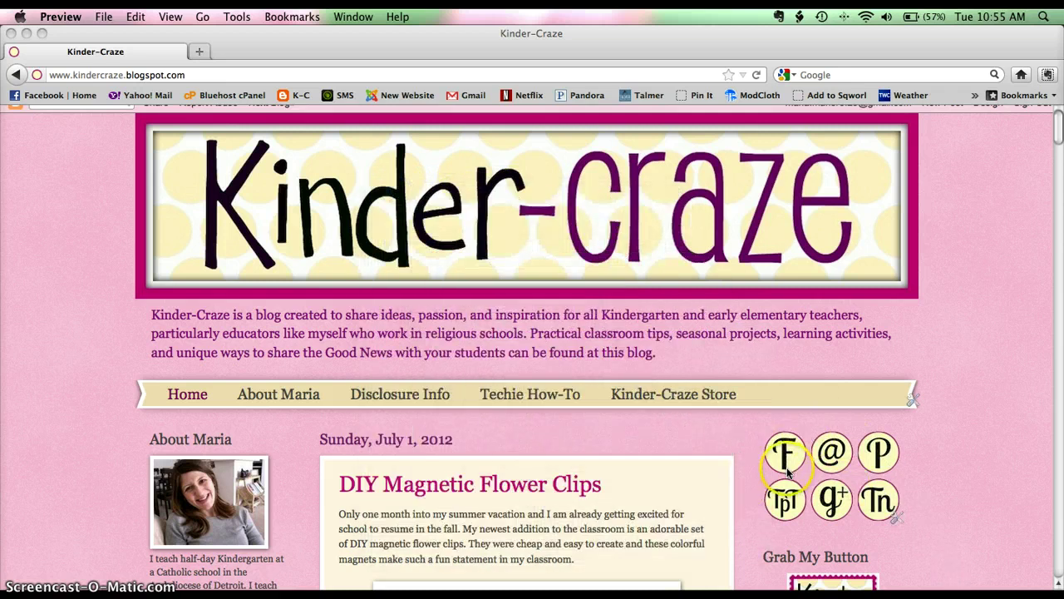
left_click(26, 33)
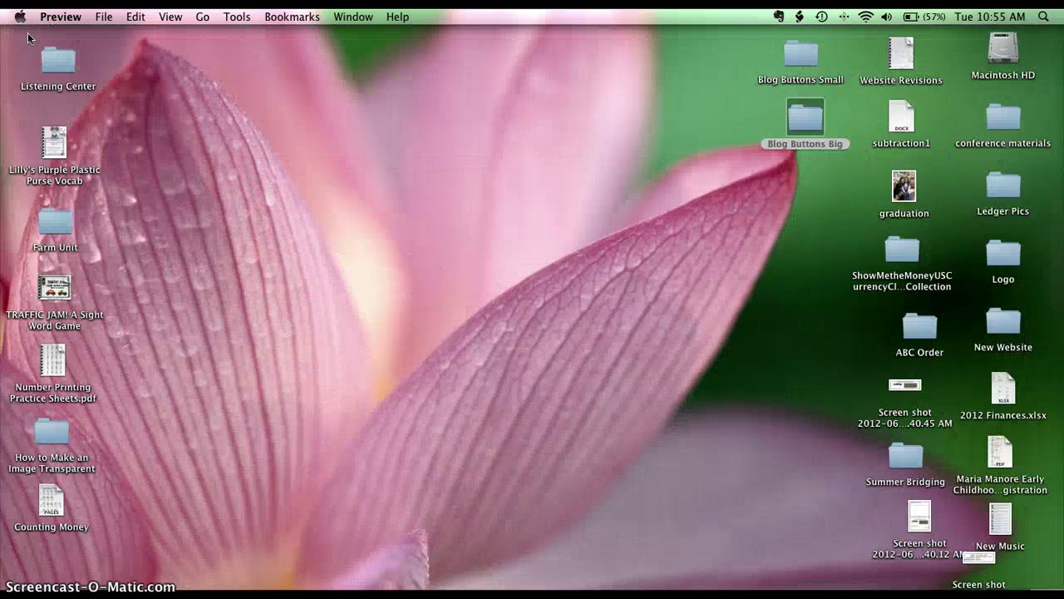
Open Email Button.jpg from the Blog Buttons Big folder, close the folder and move the image window clear of the desktop icons
left_click(807, 114)
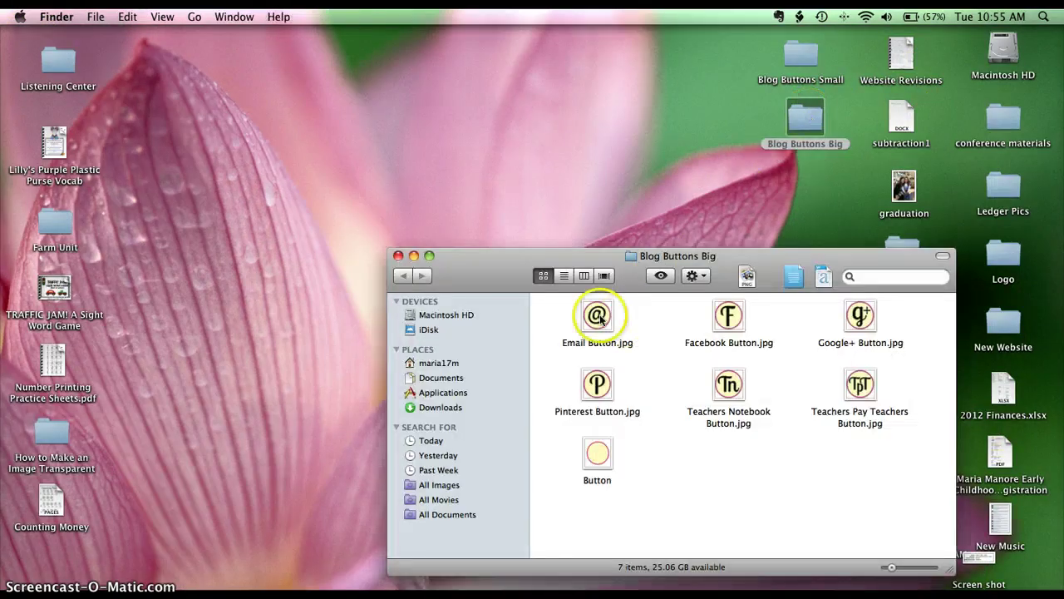
double_click(599, 316)
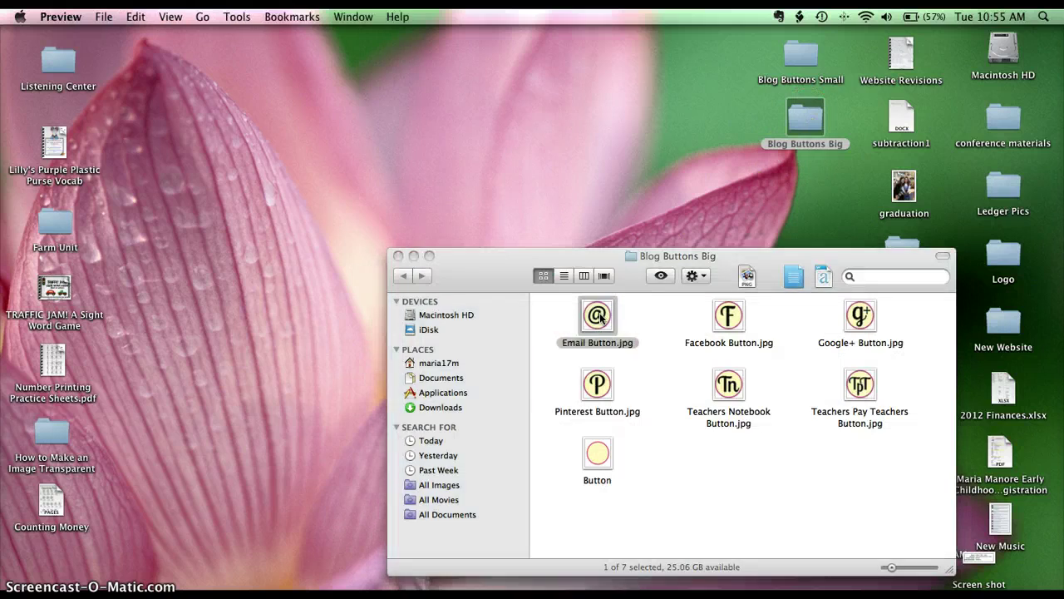
left_click(398, 256)
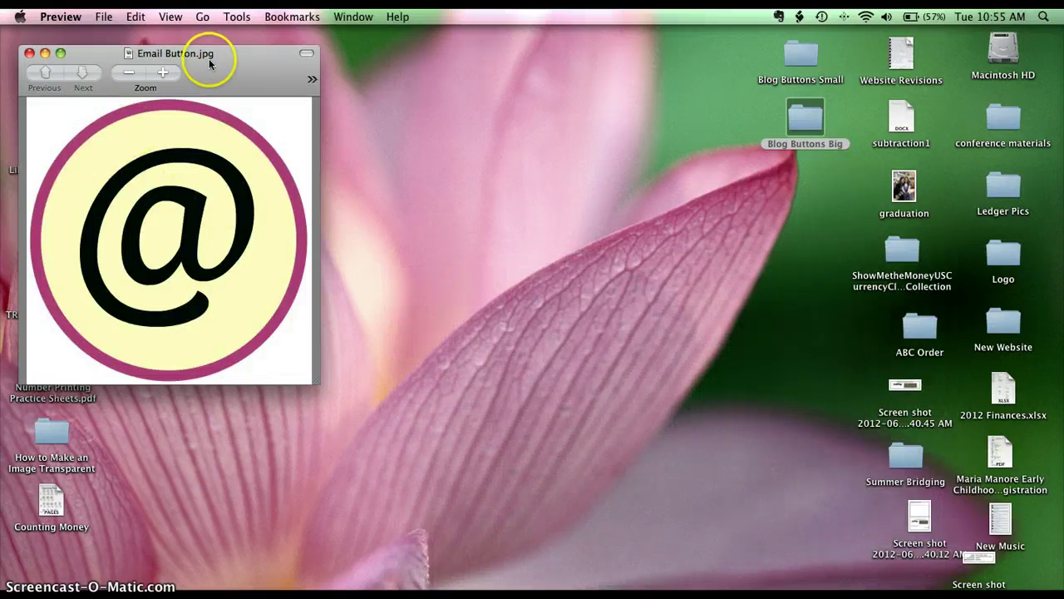
left_click_drag(228, 54, 478, 52)
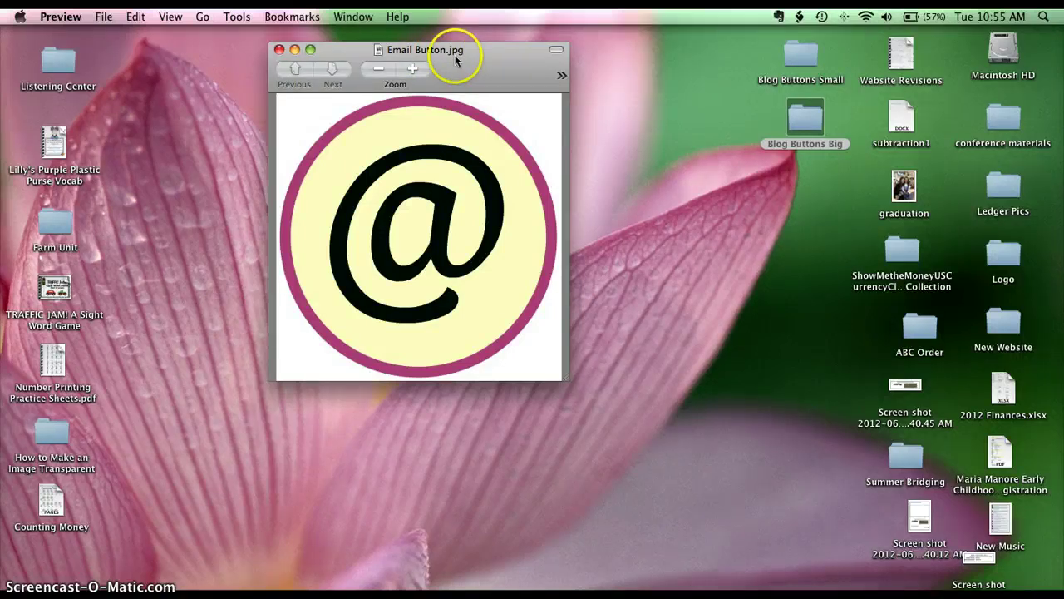
Save a copy of Email Button in PNG format on the Desktop and close the image
left_click(104, 17)
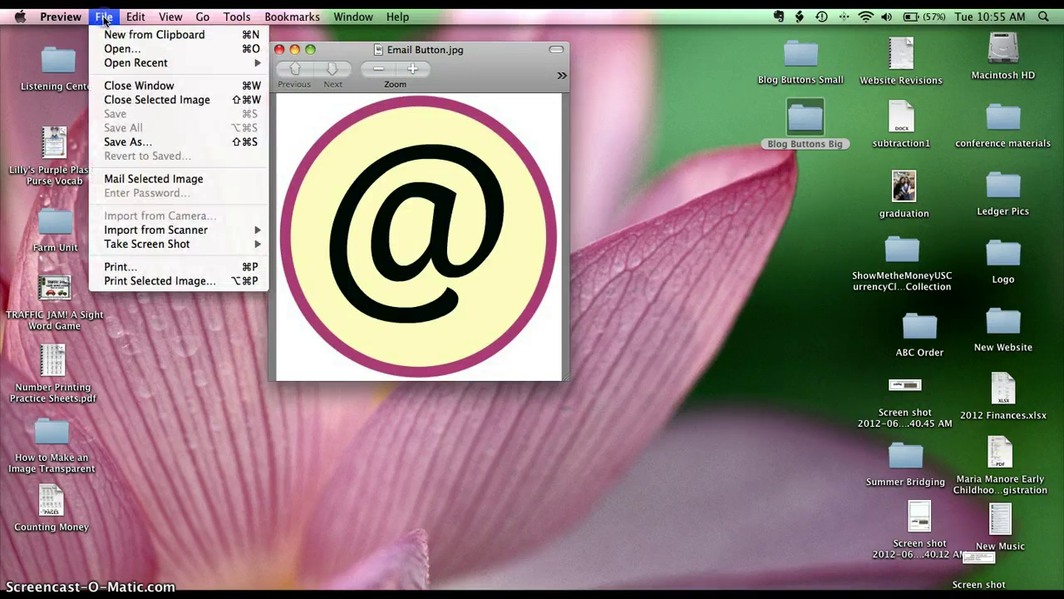
left_click(138, 143)
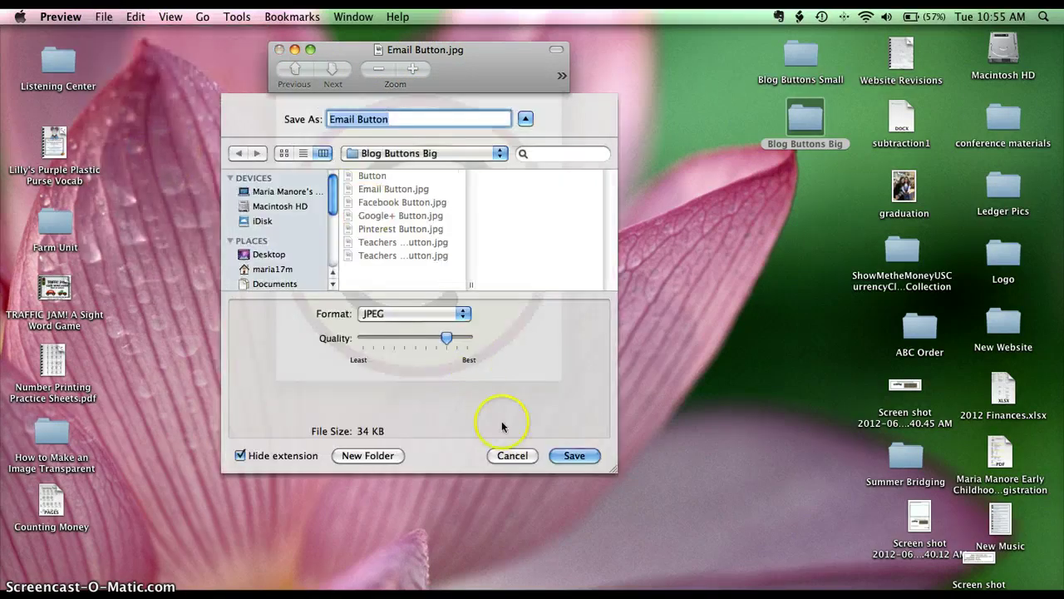
left_click(465, 320)
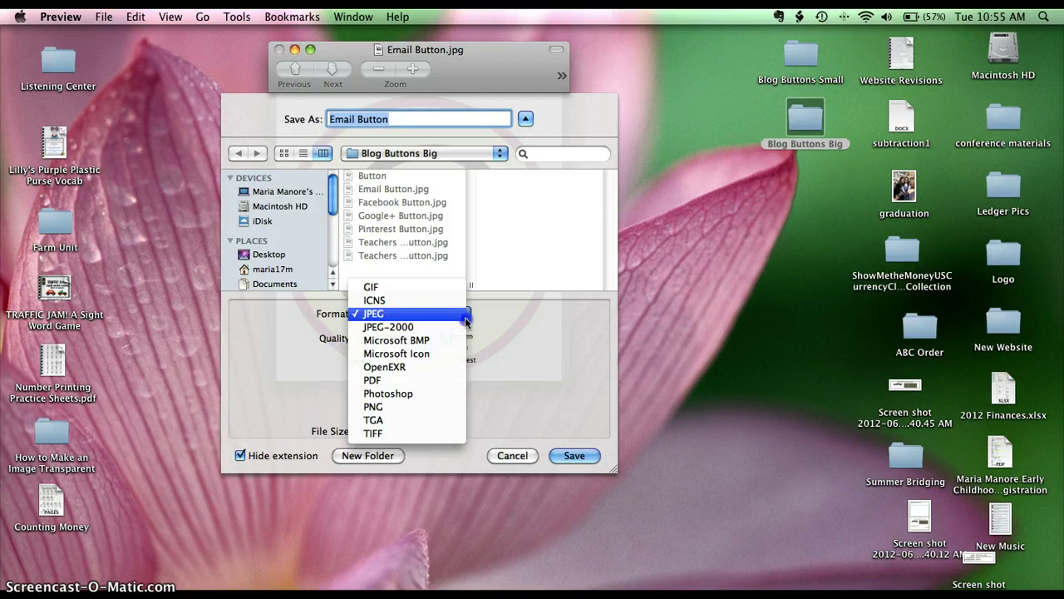
left_click(429, 407)
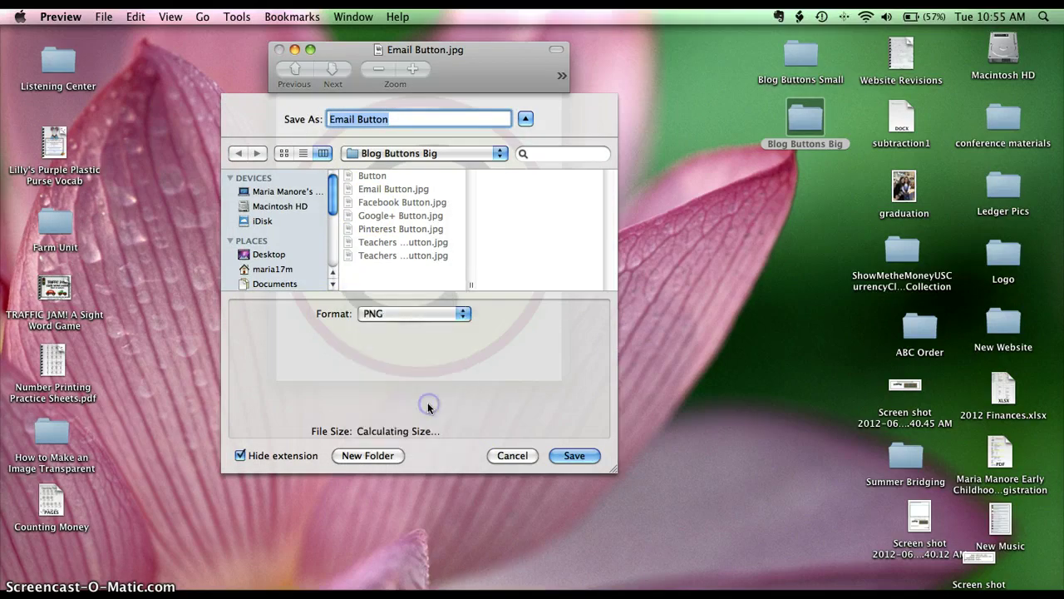
left_click(280, 255)
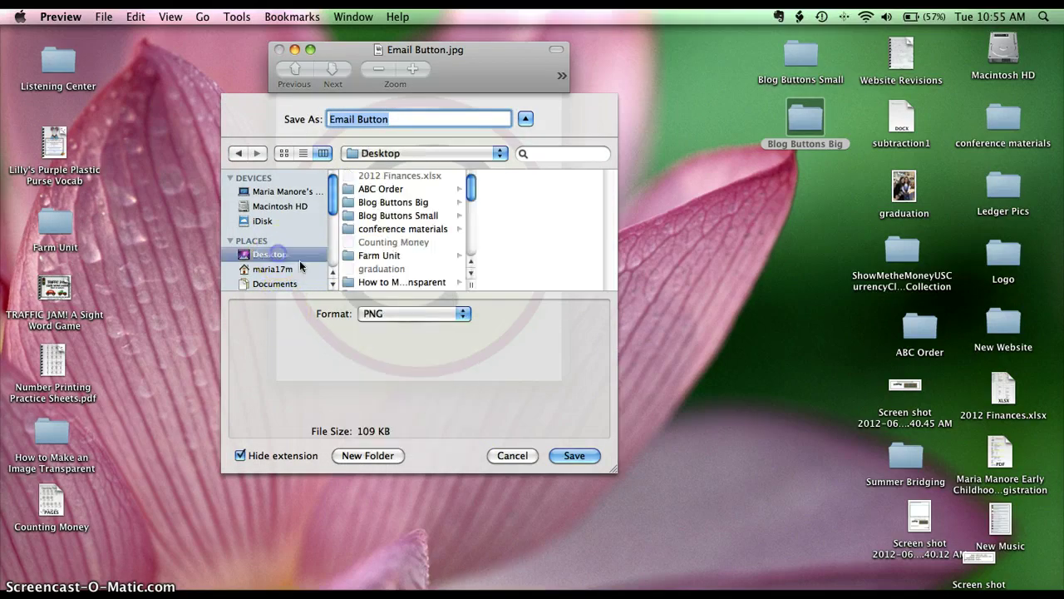
left_click(575, 455)
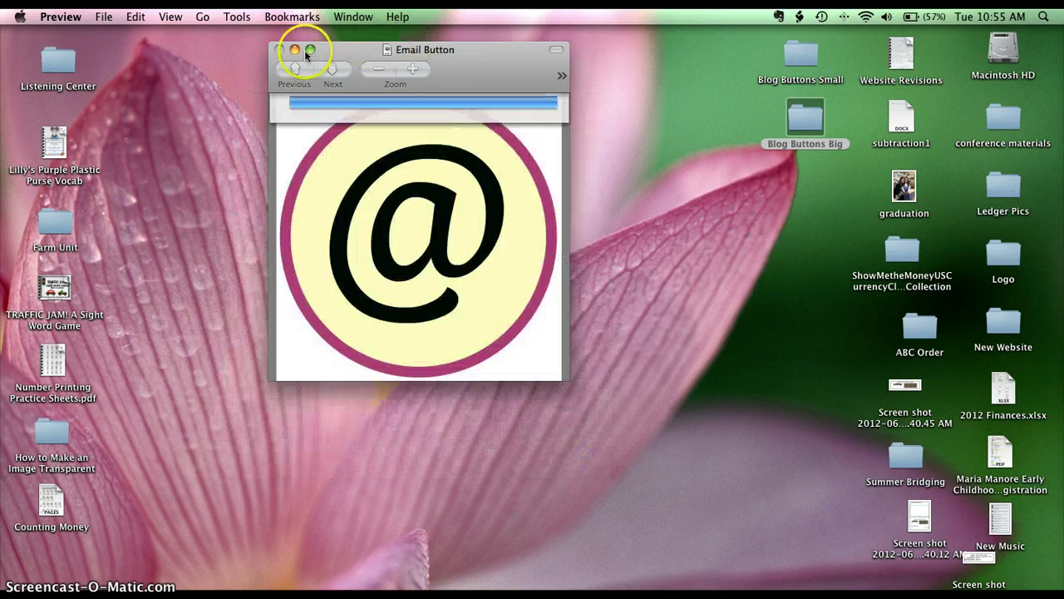
left_click(279, 49)
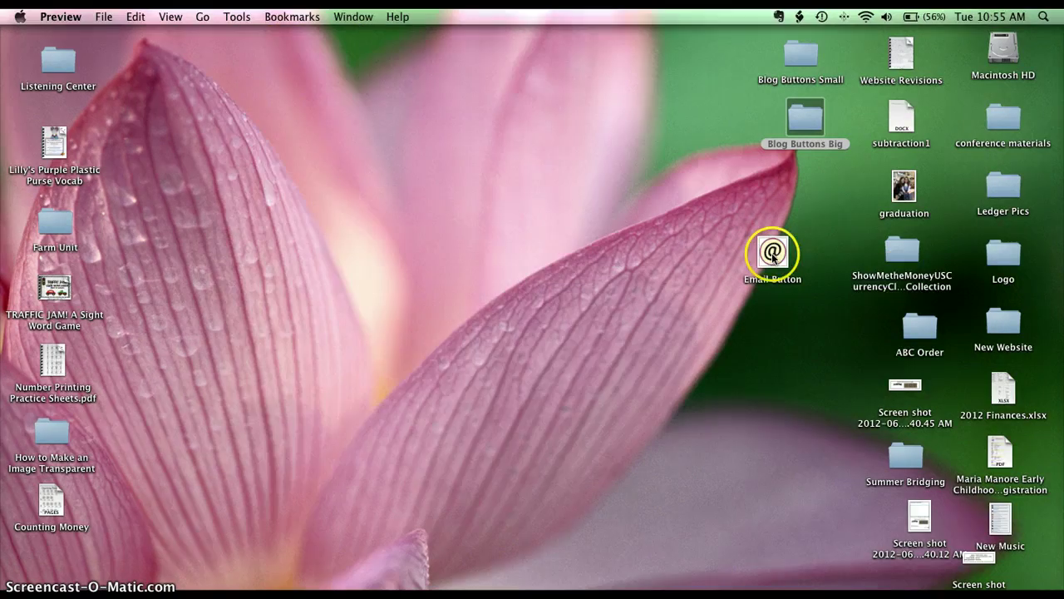
Open the Email Button PNG from the desktop and widen its window until the selection tools show
left_click(773, 254)
double_click(773, 254)
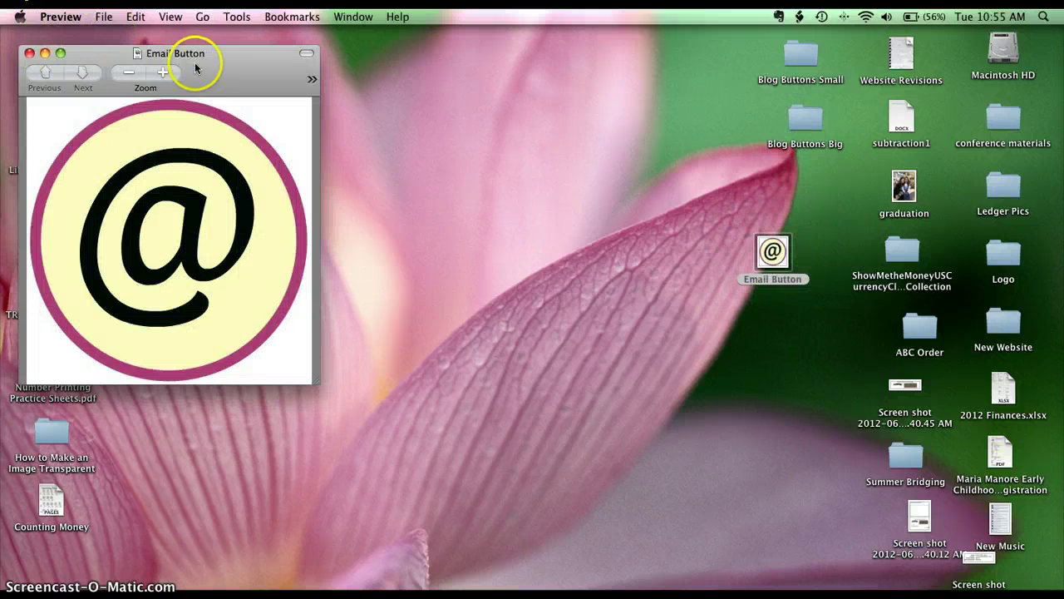
left_click_drag(202, 58, 310, 64)
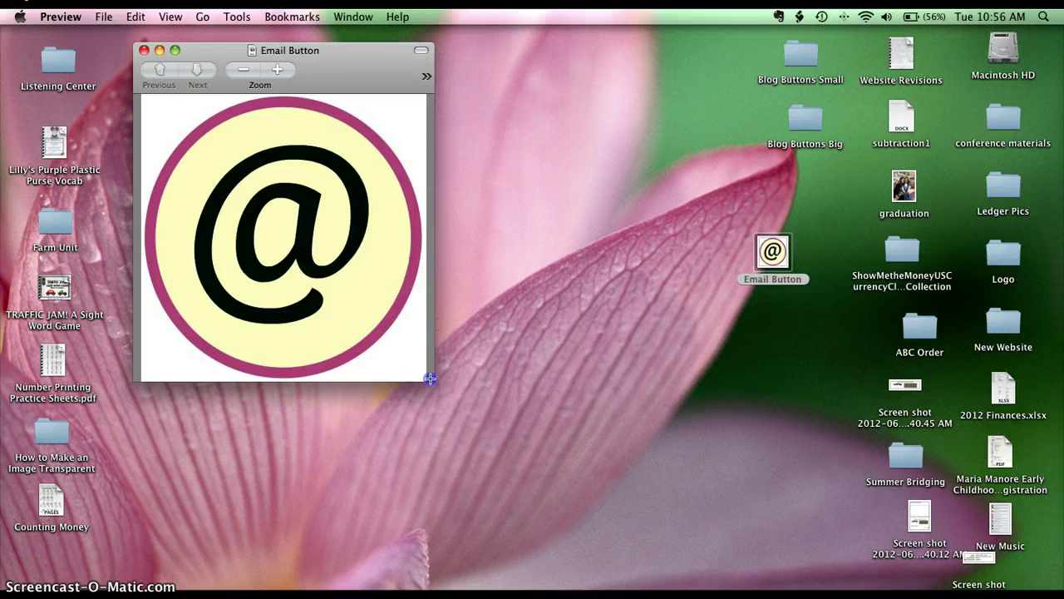
left_click_drag(430, 379, 535, 381)
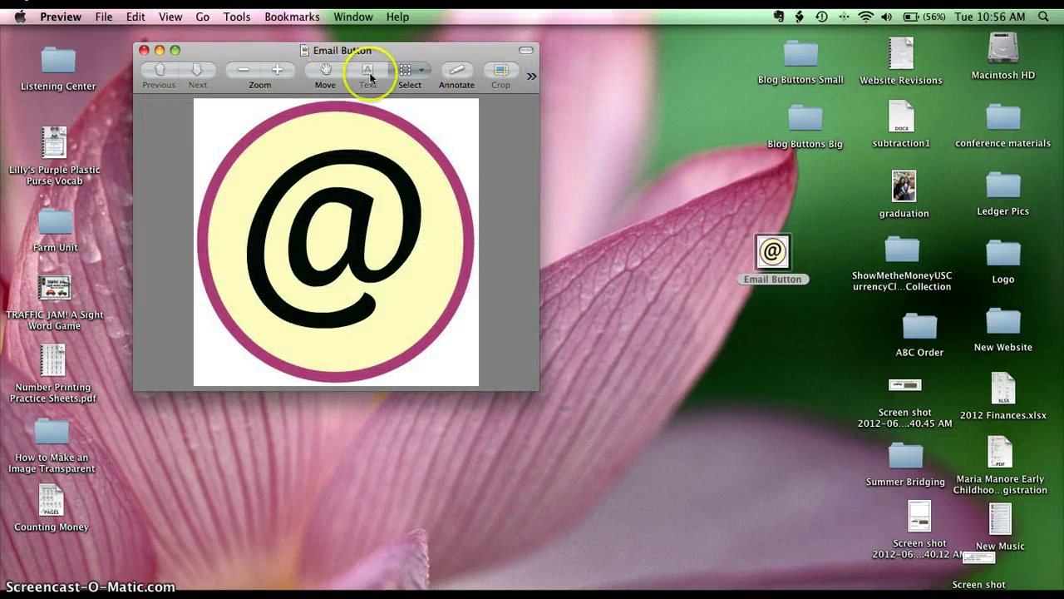
Select the white background around the email button's circle with Instant Alpha and delete it
left_click(422, 75)
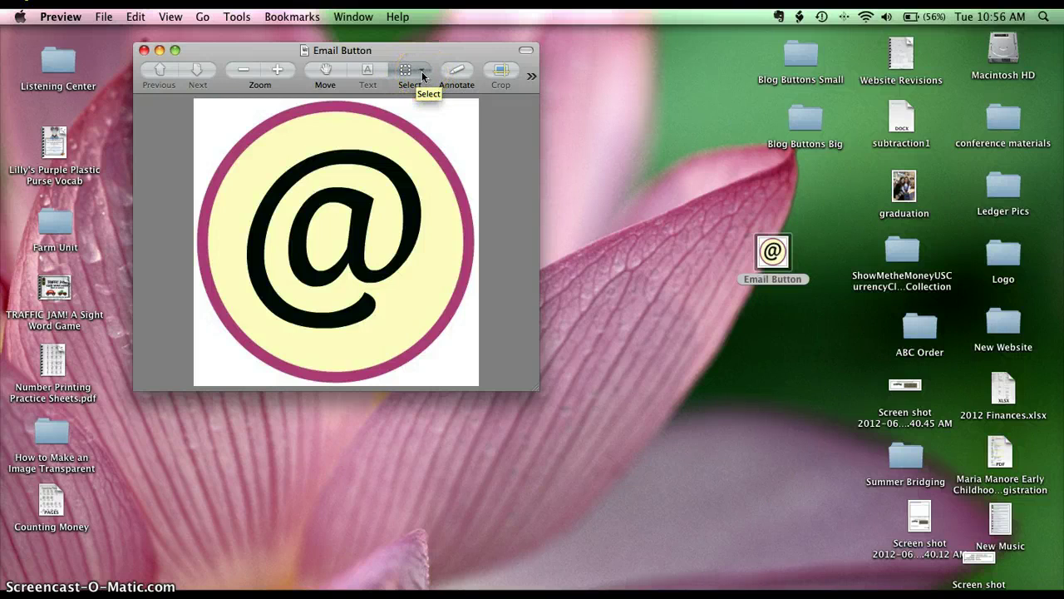
left_click(422, 75)
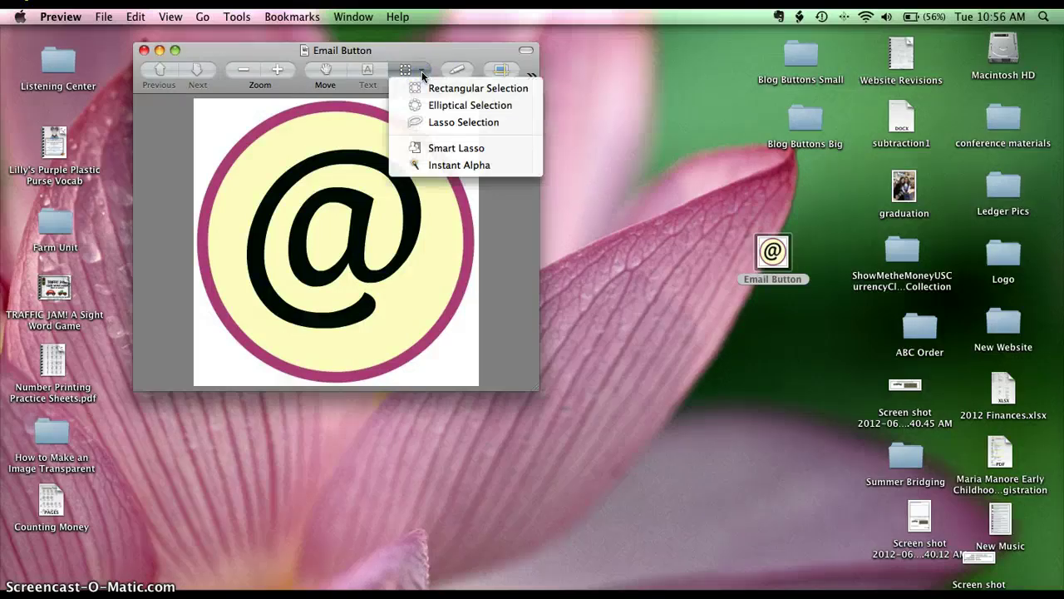
left_click_drag(425, 82, 457, 148)
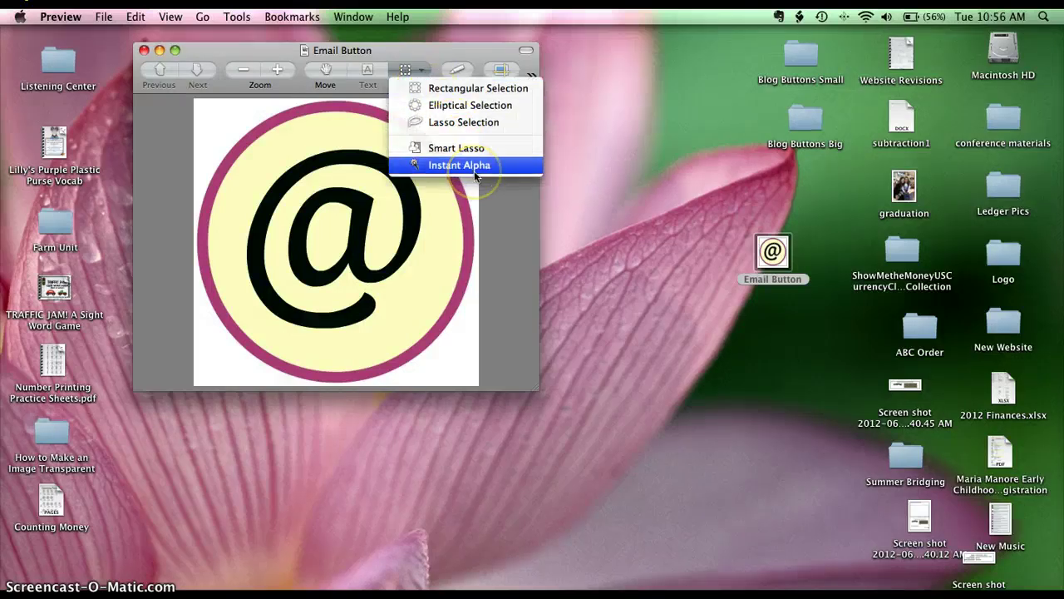
left_click(473, 170)
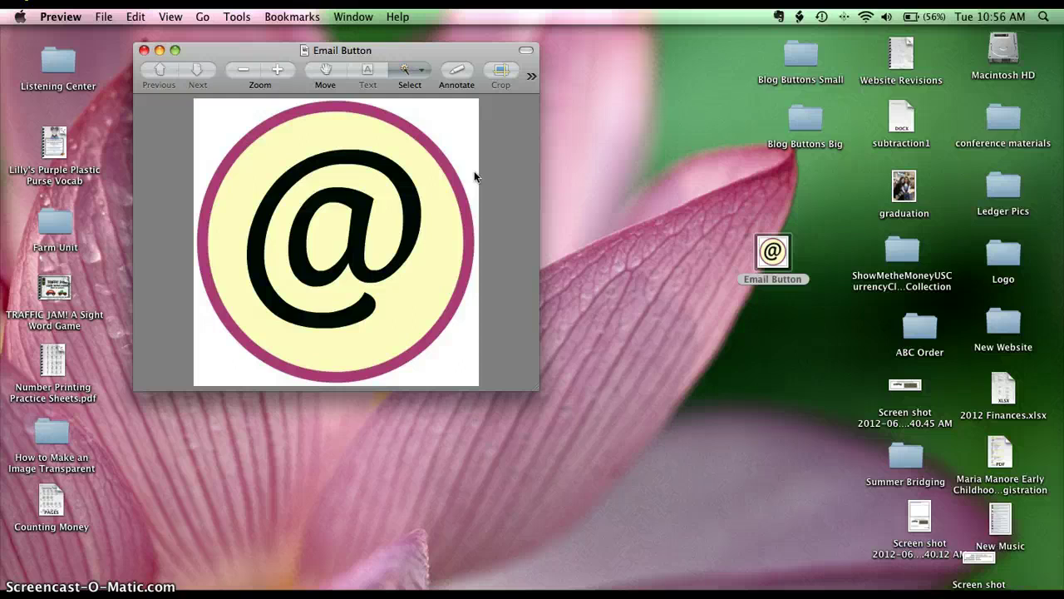
left_click(251, 72)
left_click(245, 110)
mouse_move(244, 110)
left_mouse_down()
mouse_move(227, 122)
mouse_move(243, 114)
left_mouse_up()
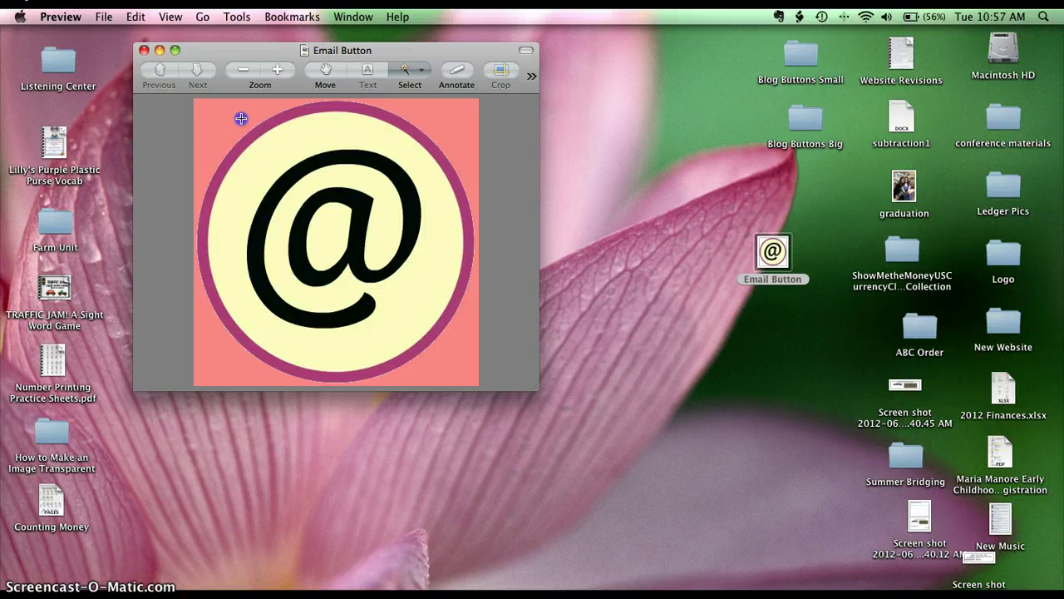
left_click_drag(241, 119, 241, 120)
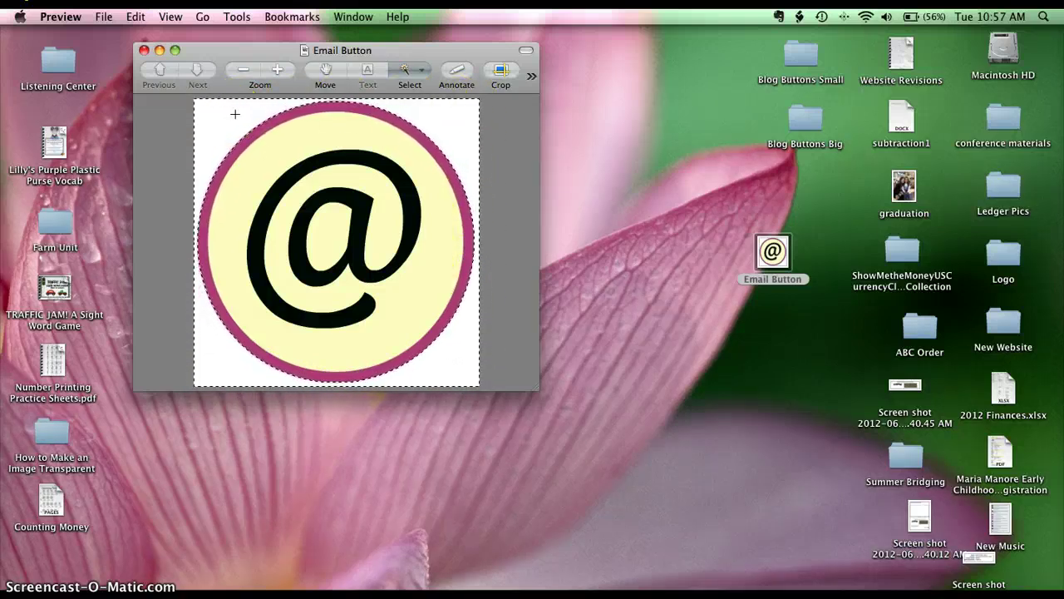
key("Delete")
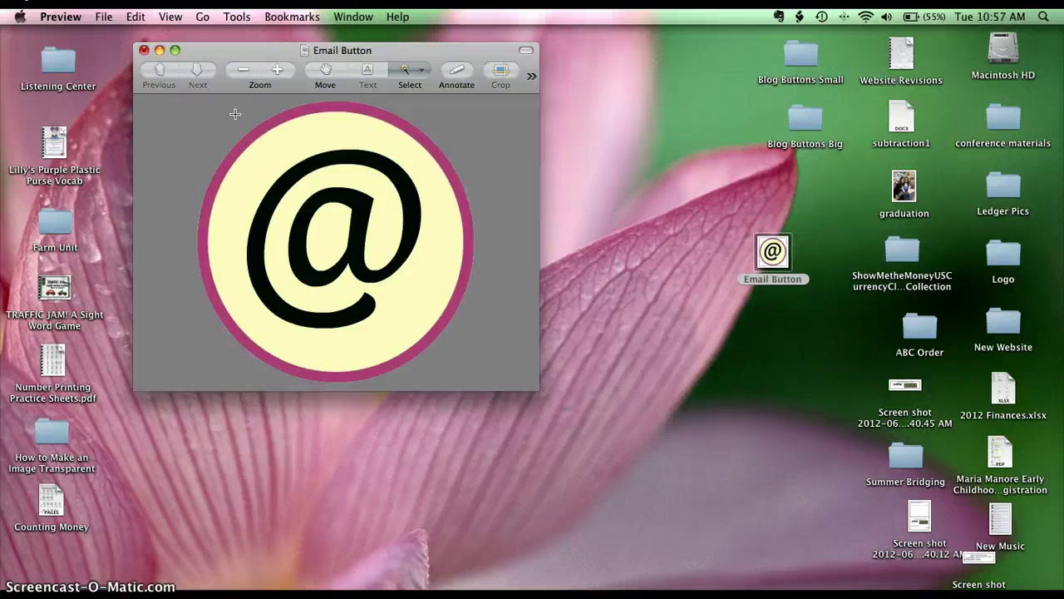
Save and close the edited Email Button image, and reopen it from the desktop to check its background
left_click(105, 18)
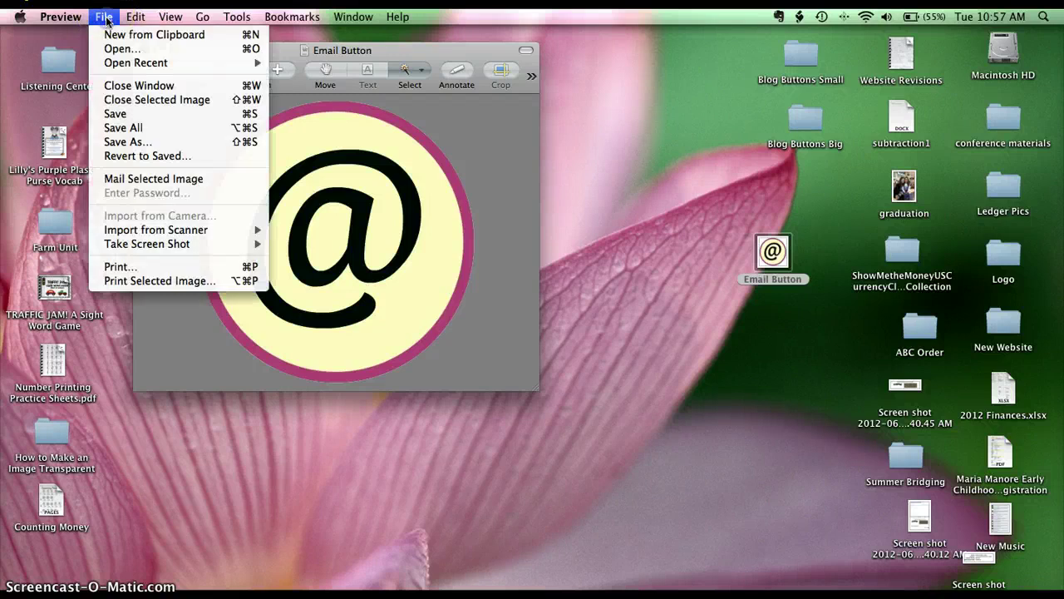
left_click(120, 114)
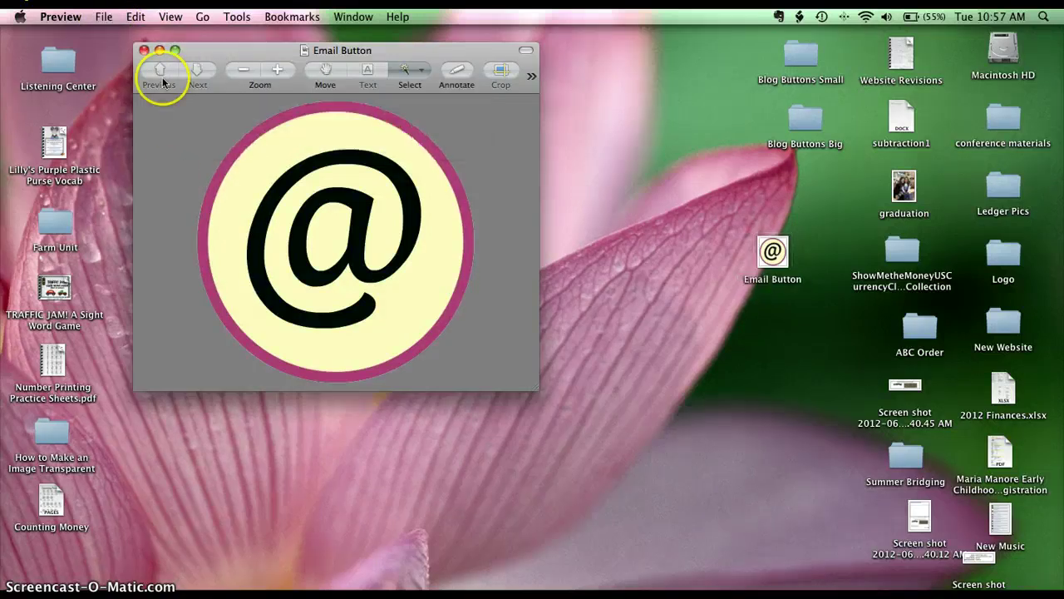
left_click(144, 52)
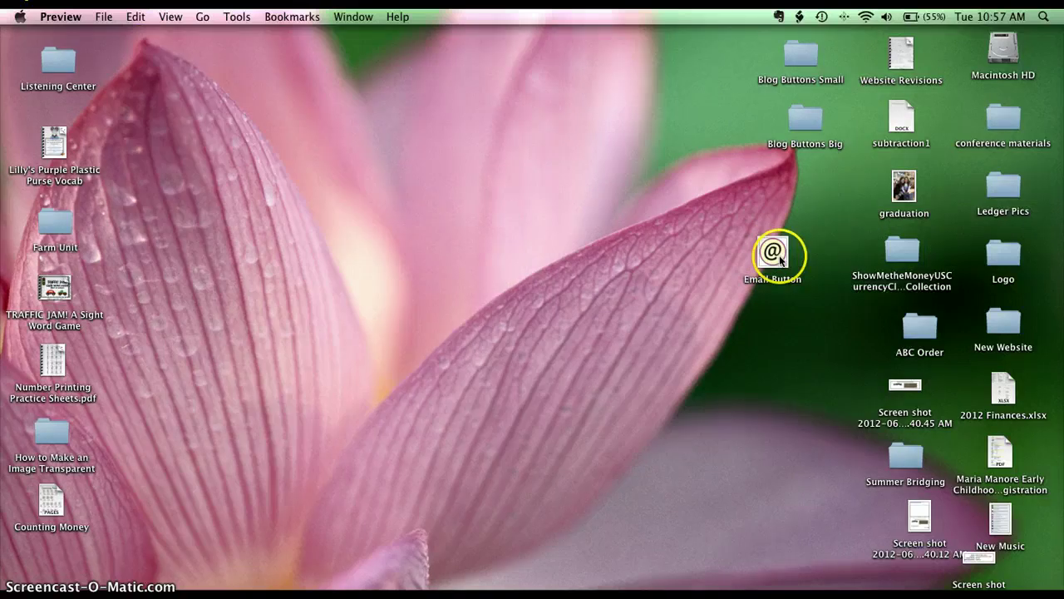
double_click(780, 259)
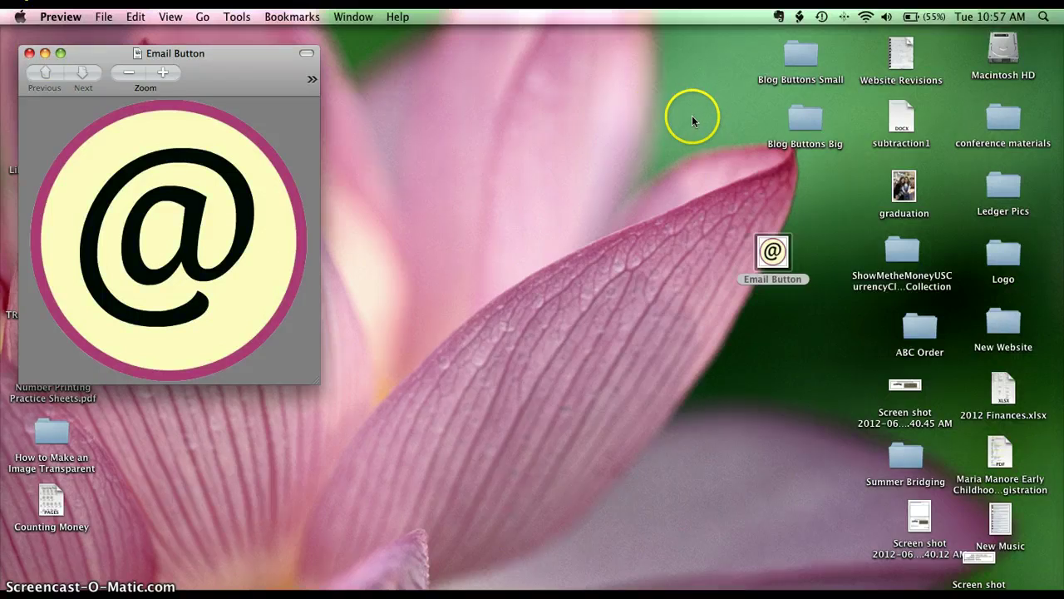
Open Email Button Small from the Blog Buttons Small folder, and close the folder and the large Email Button image
double_click(802, 65)
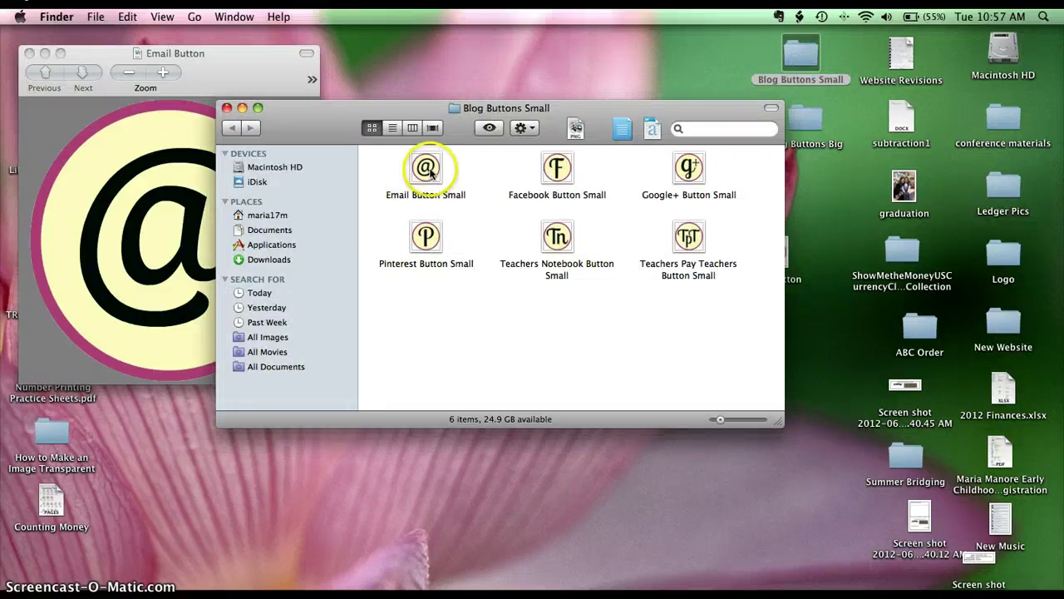
double_click(426, 167)
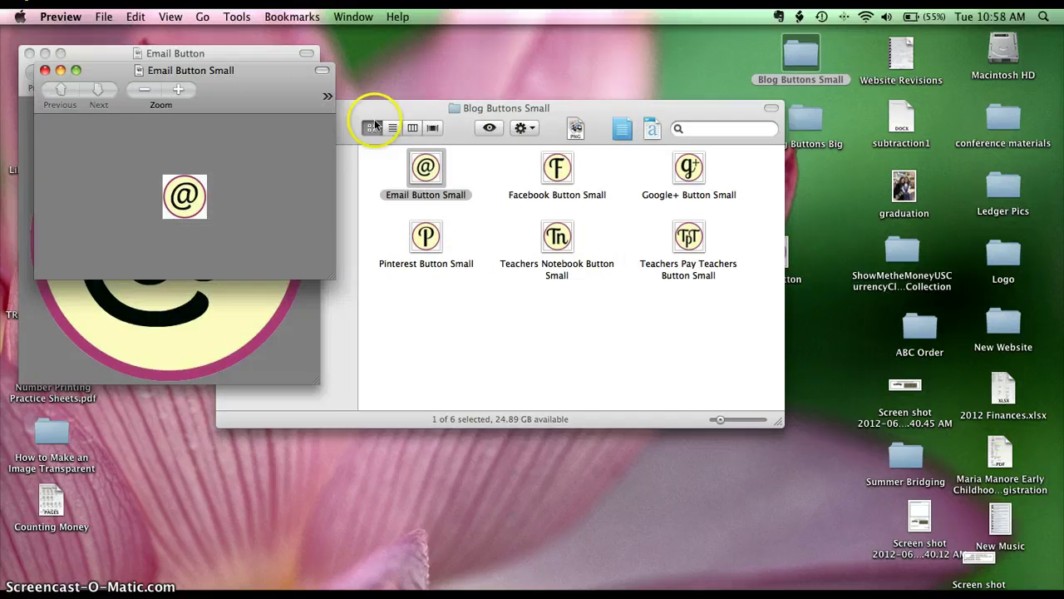
left_click_drag(373, 114, 548, 115)
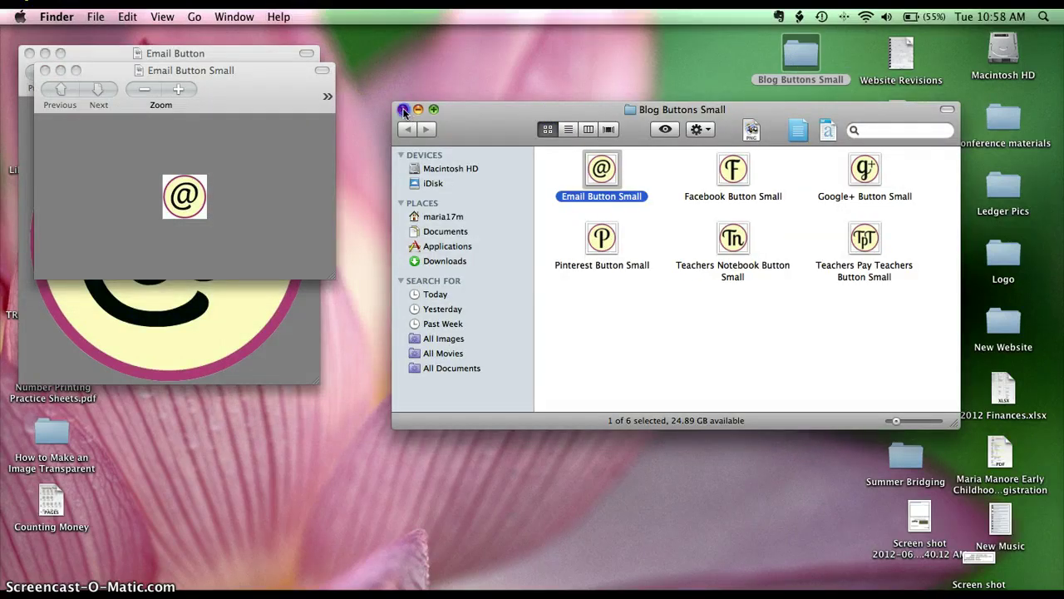
left_click(403, 112)
left_click_drag(216, 82, 537, 82)
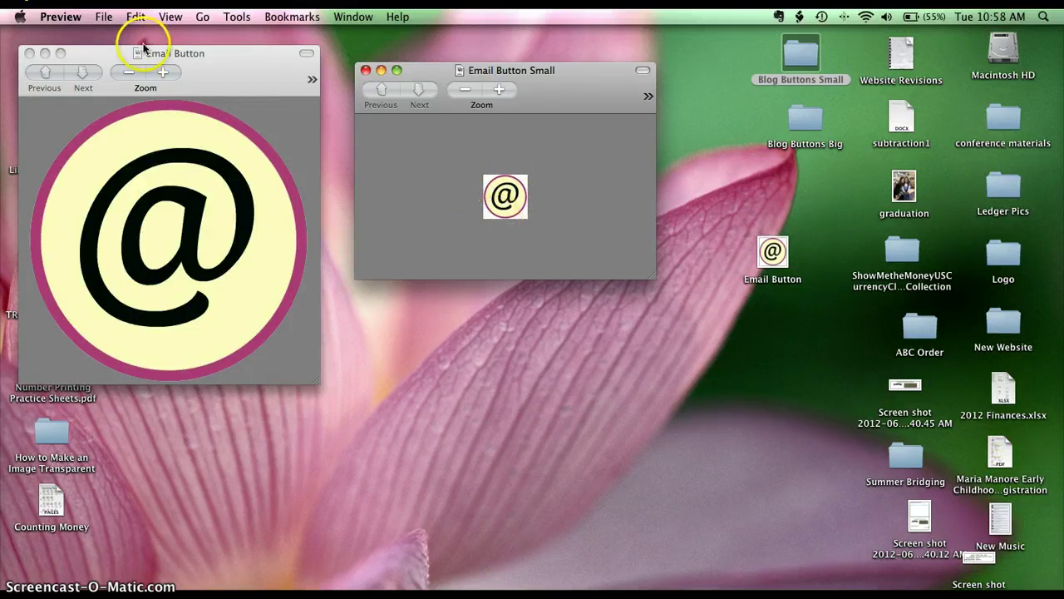
left_click(30, 53)
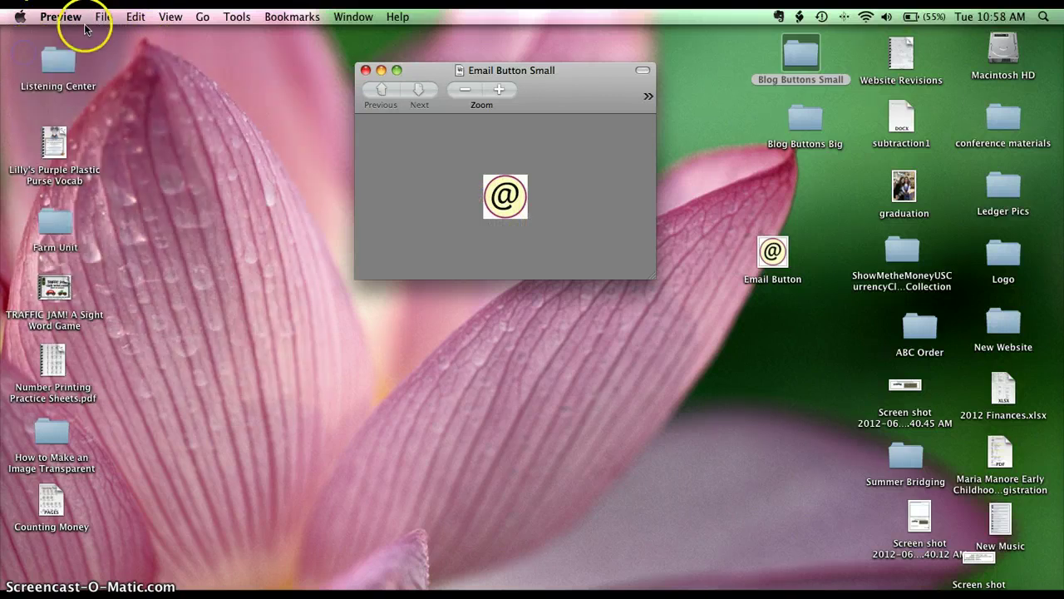
Save a copy of Email Button Small to the Desktop in PNG format and close the image
left_click(100, 18)
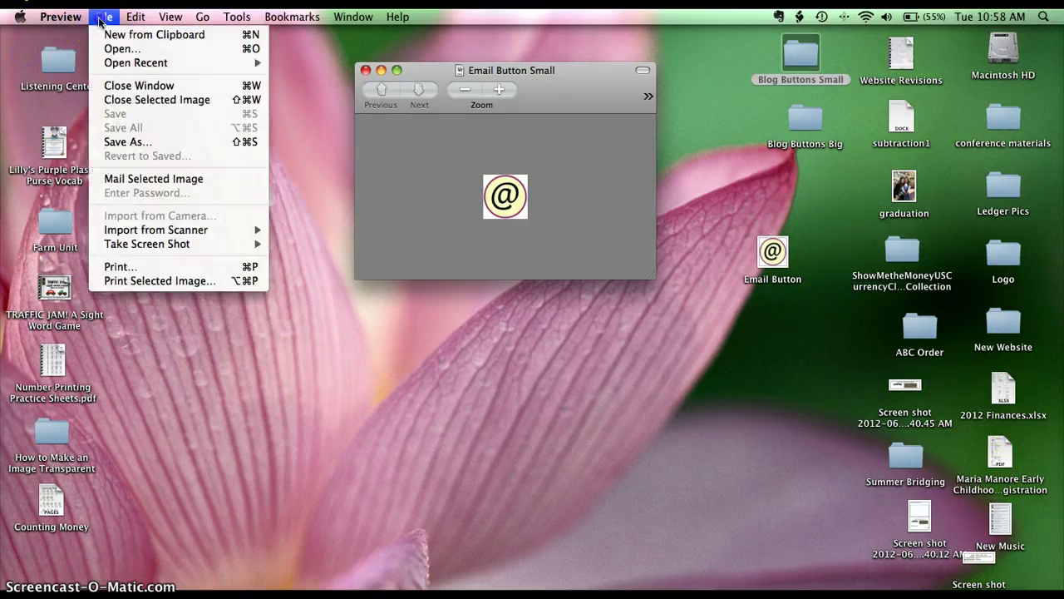
left_click(141, 140)
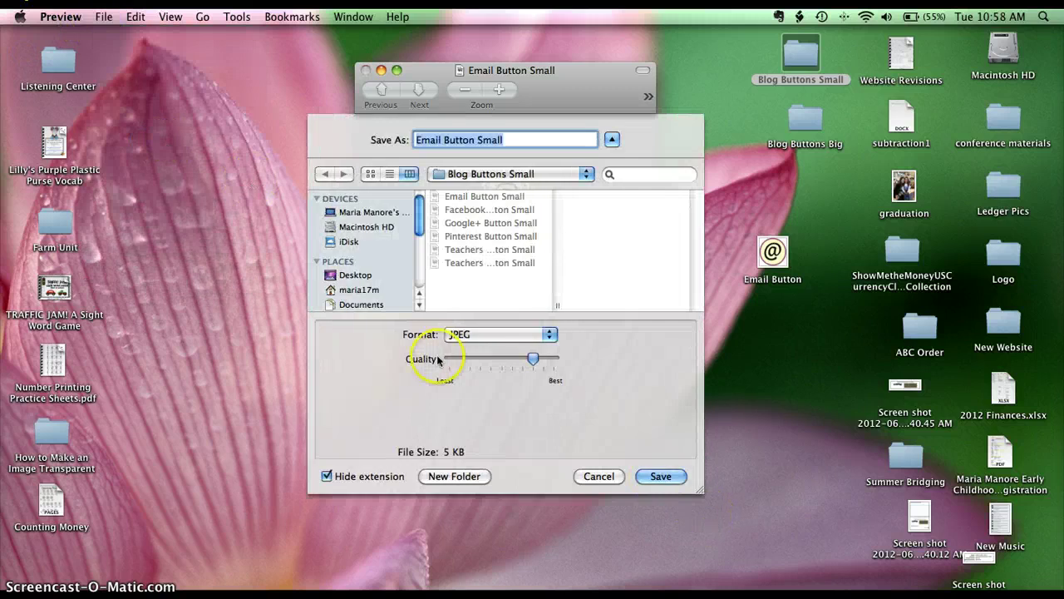
left_click(532, 333)
left_click(551, 335)
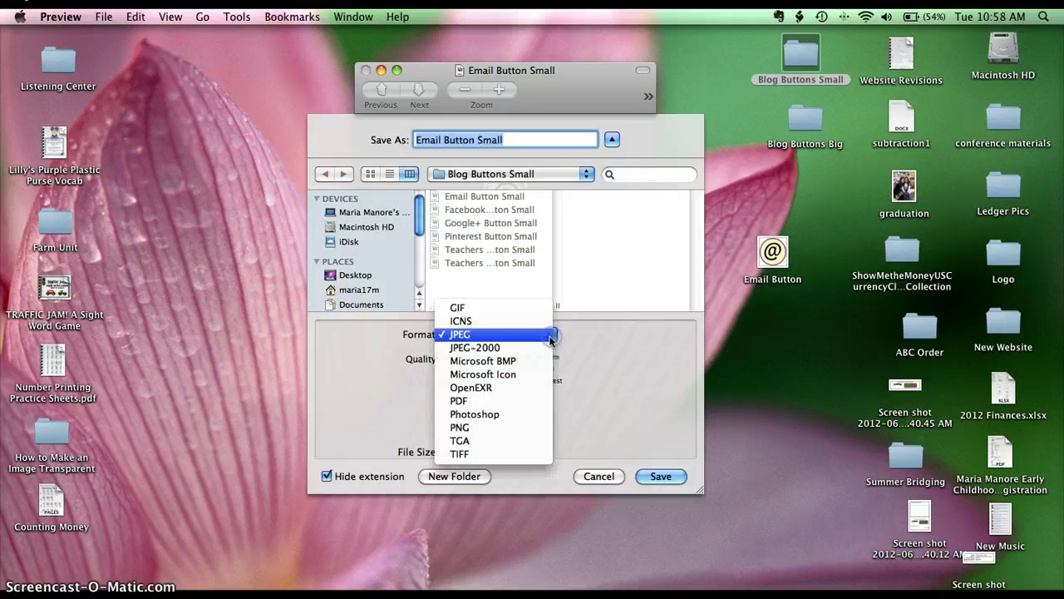
left_click(527, 425)
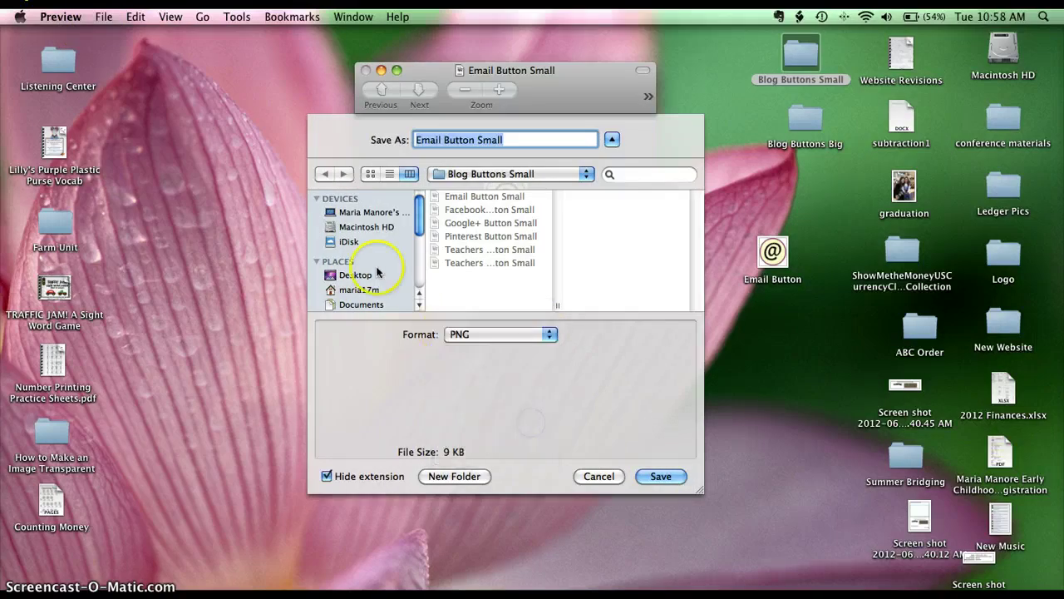
left_click(355, 274)
left_click(661, 475)
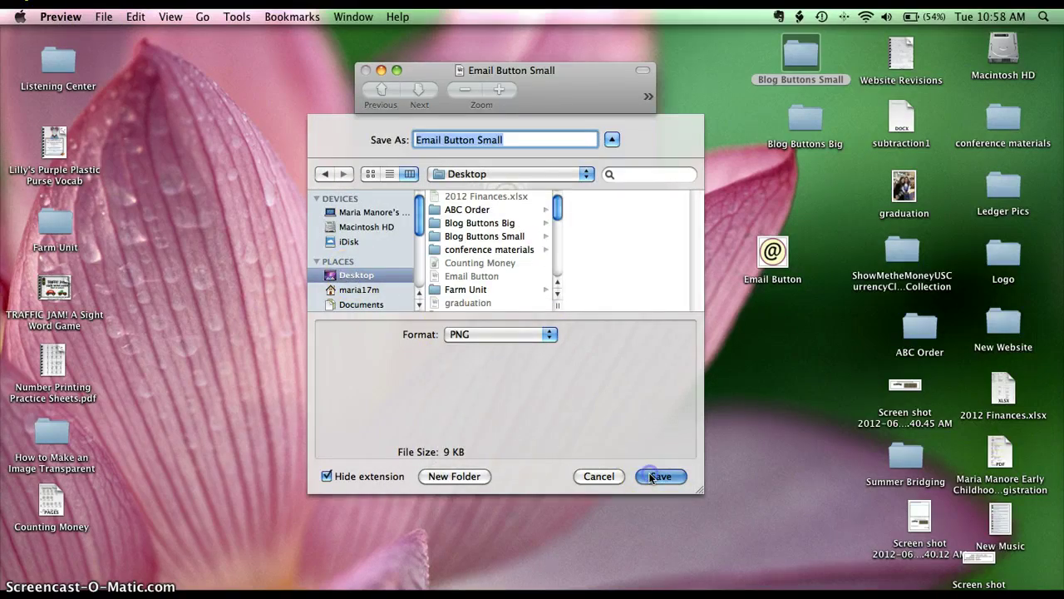
left_click(366, 70)
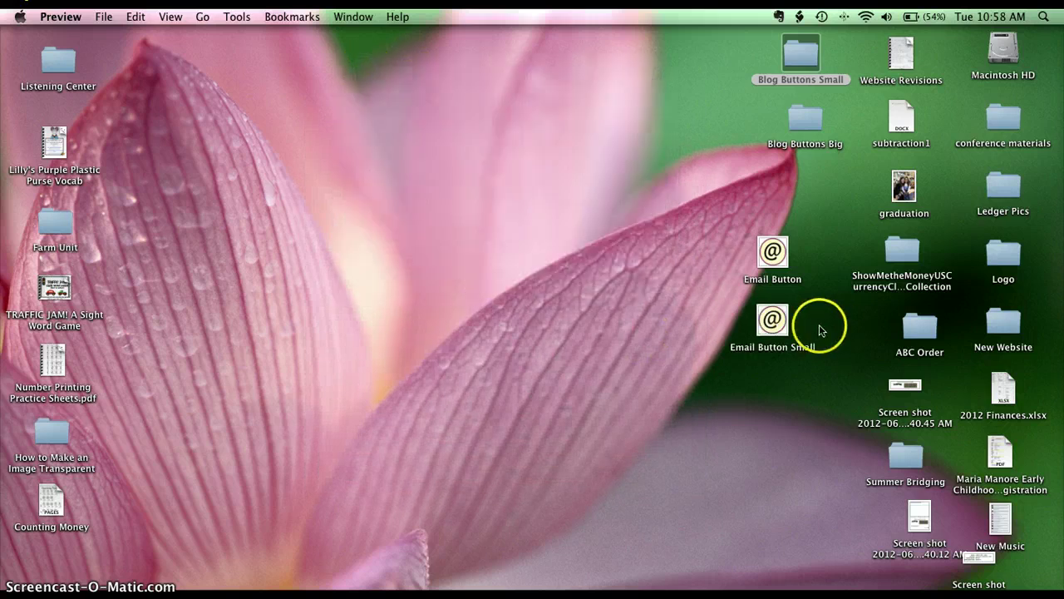
Open the Email Button Small PNG from the desktop, widen its window to show the selection tools, and choose Instant Alpha
double_click(769, 324)
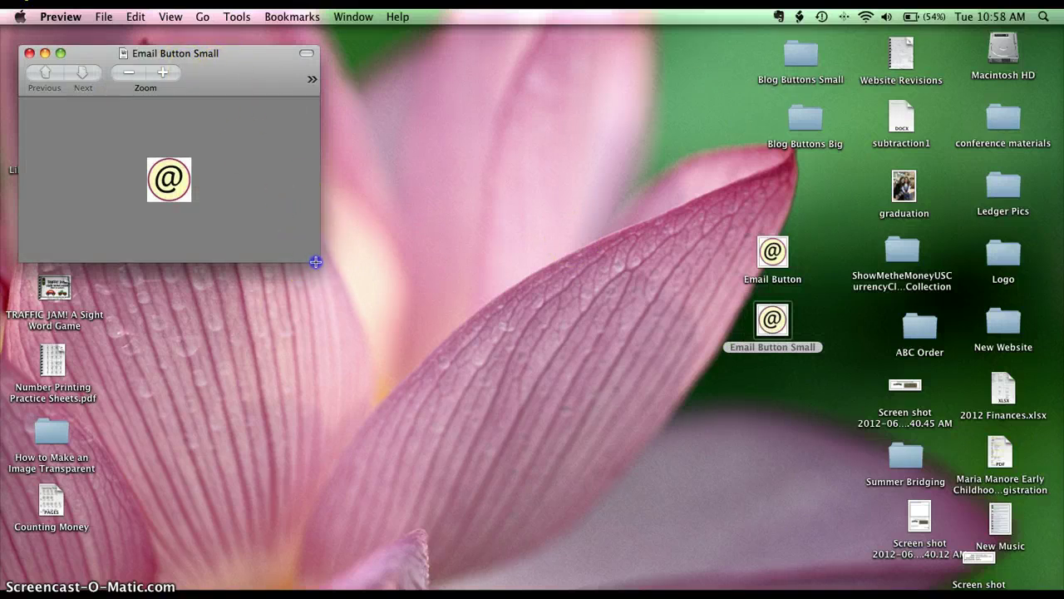
left_click_drag(315, 262, 424, 287)
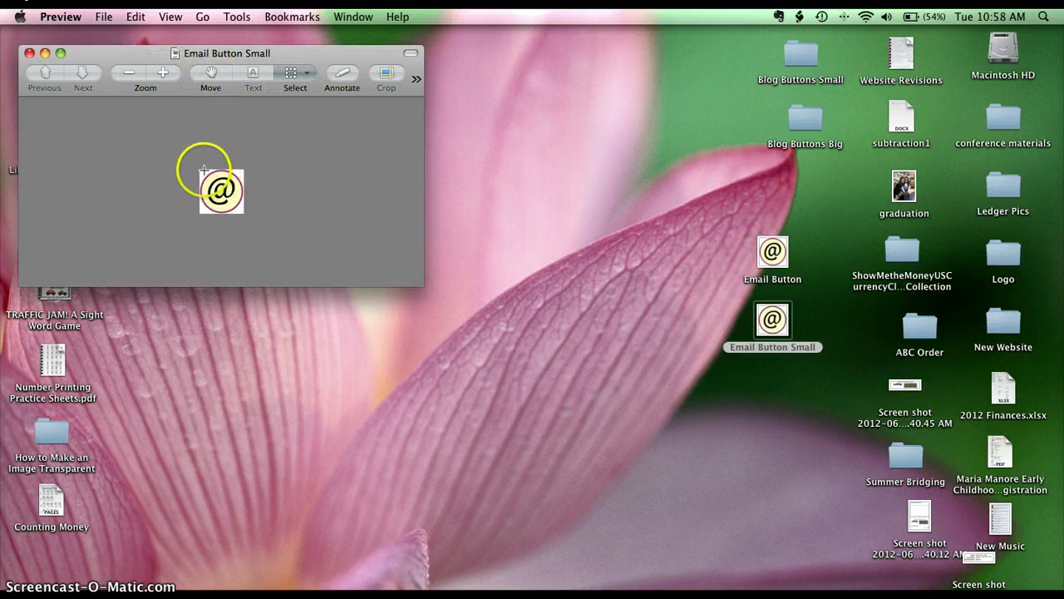
left_click(315, 73)
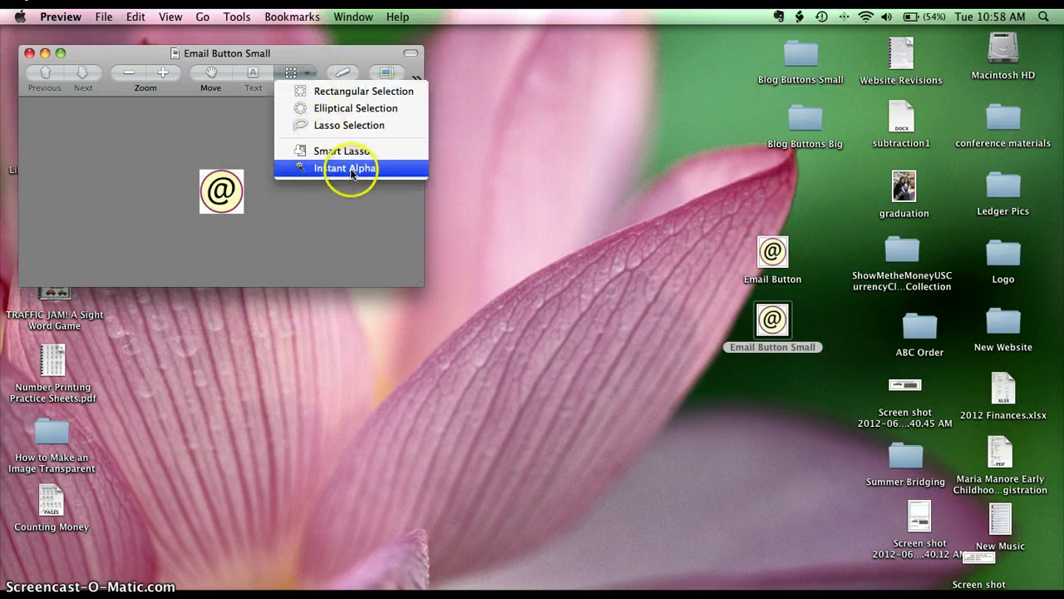
left_click(350, 169)
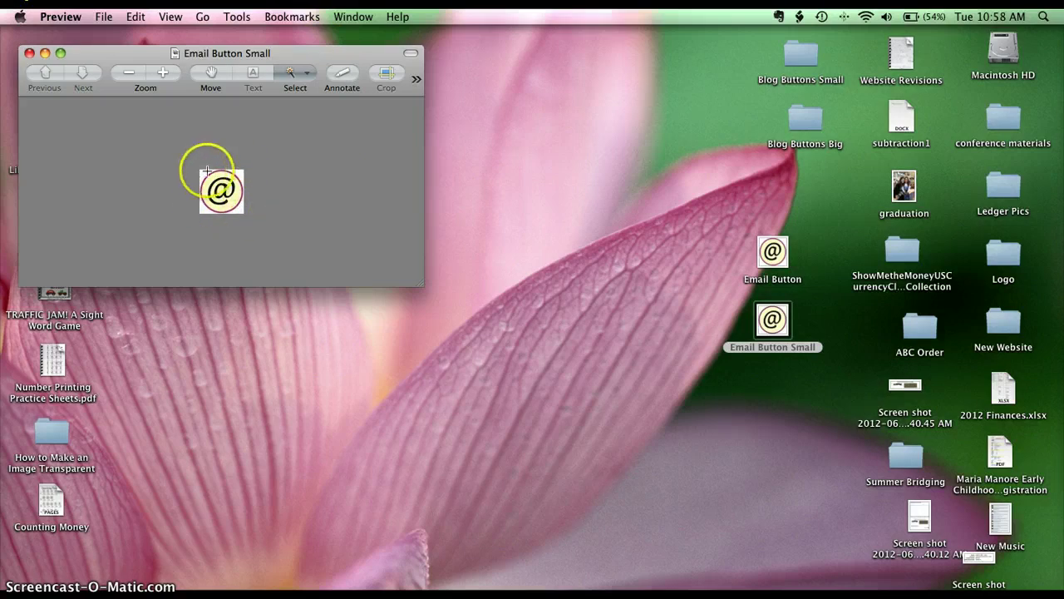
Select the white background around the small email button's circle with Instant Alpha and delete it
left_click(164, 75)
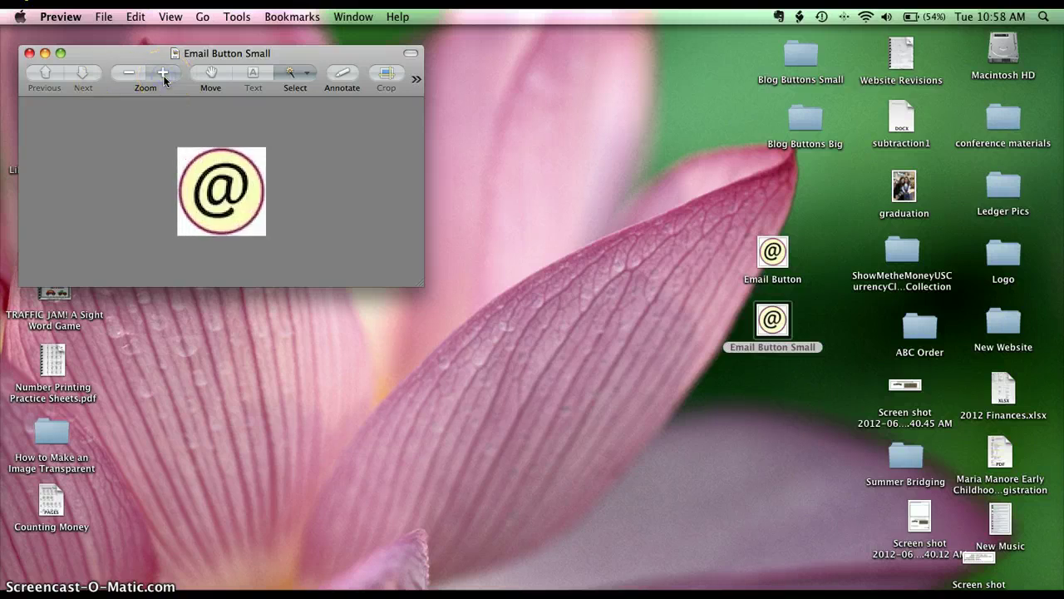
left_click(163, 75)
left_click(164, 76)
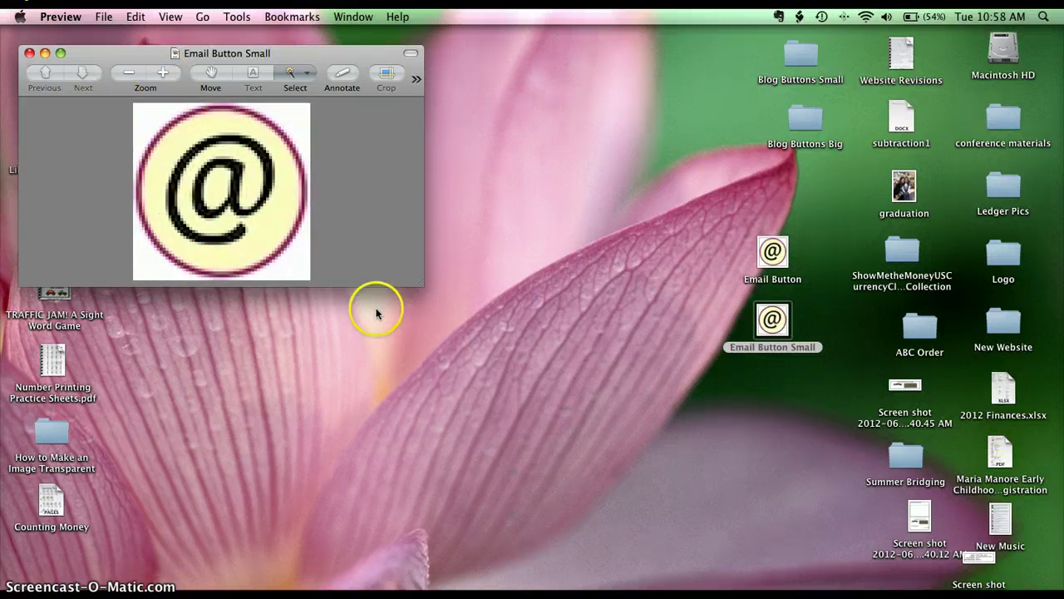
left_click_drag(413, 284, 443, 305)
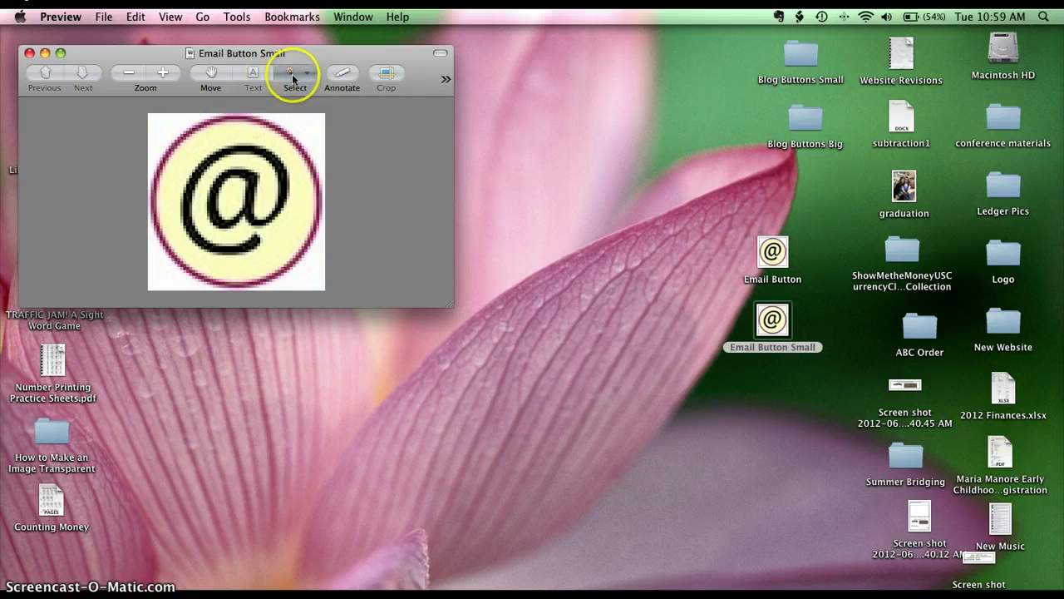
left_click(182, 118)
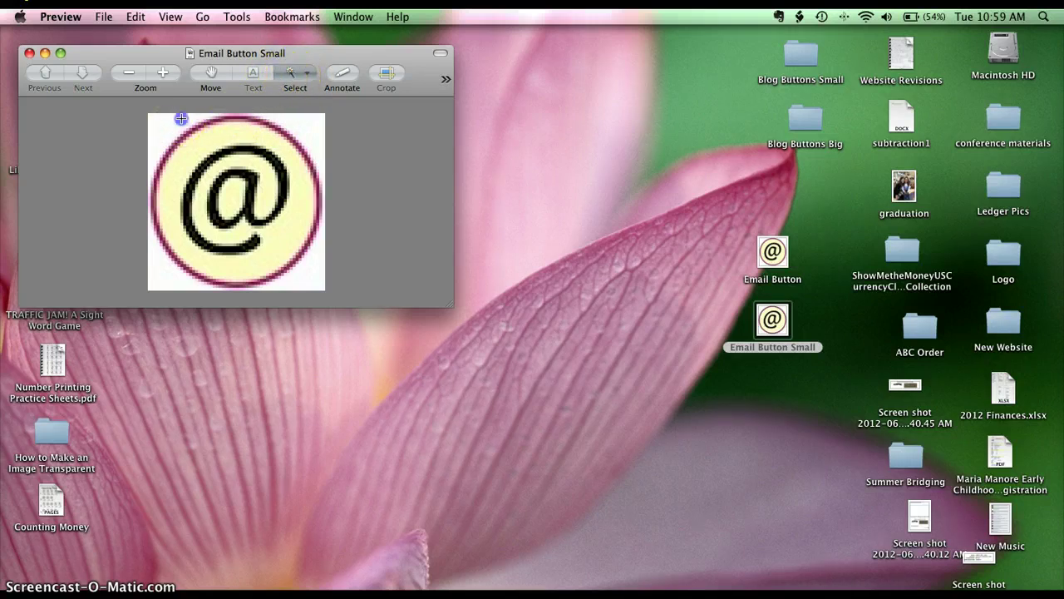
left_click_drag(177, 122, 171, 129)
left_click_drag(166, 134, 164, 137)
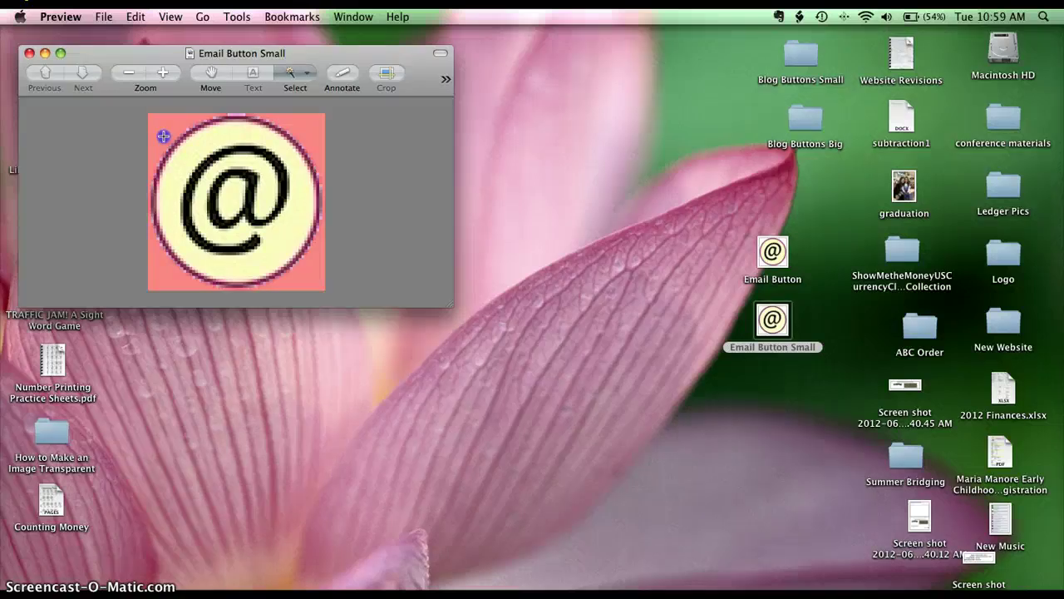
key("Delete")
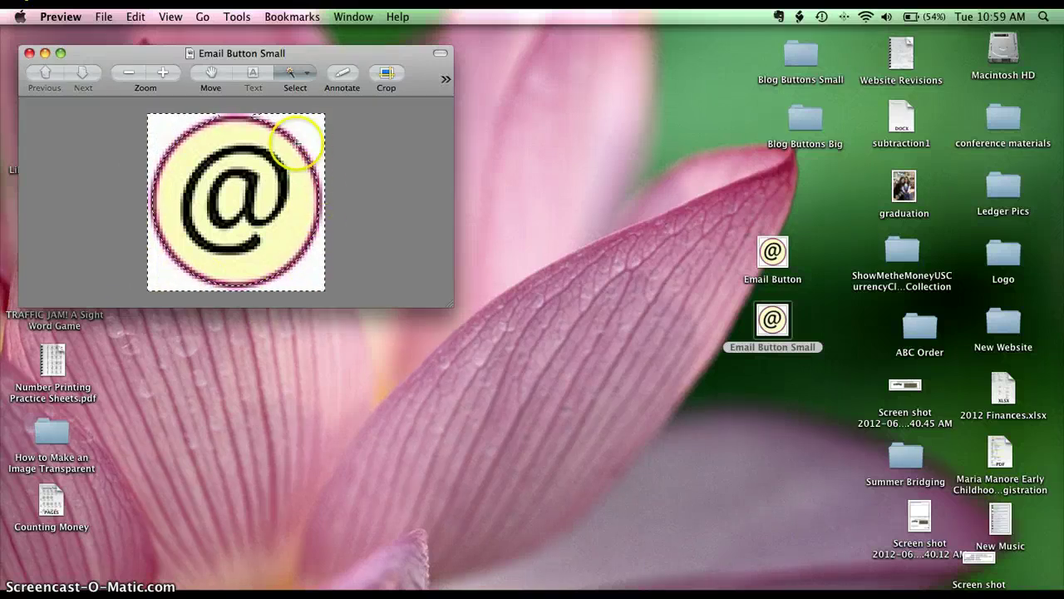
left_click(393, 154)
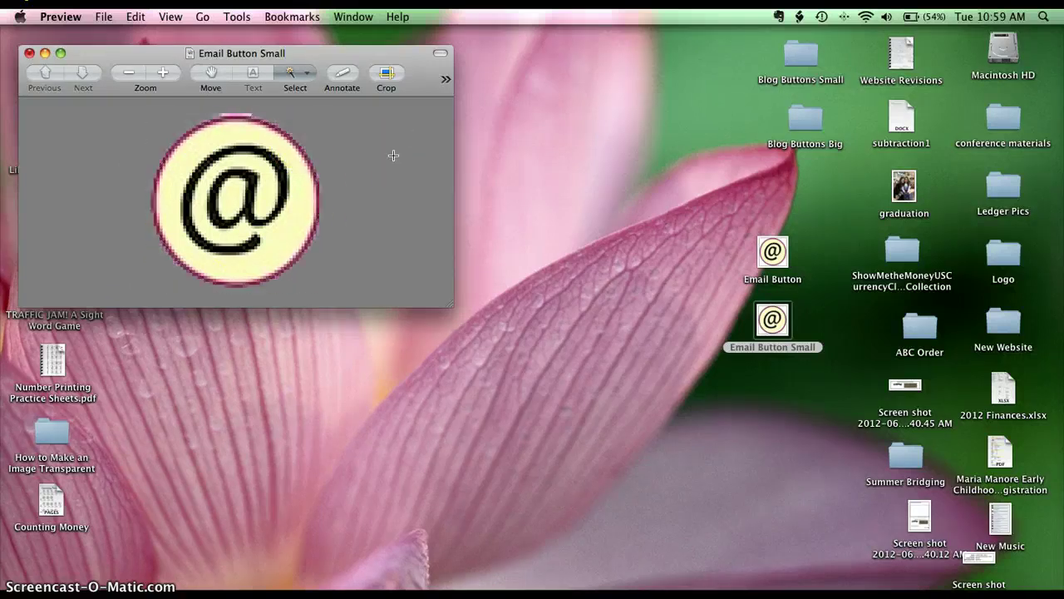
Check the edges of the cut-out circle and save the edited Email Button Small image
mouse_move(291, 158)
left_mouse_down()
mouse_move(220, 175)
mouse_move(198, 239)
left_mouse_up()
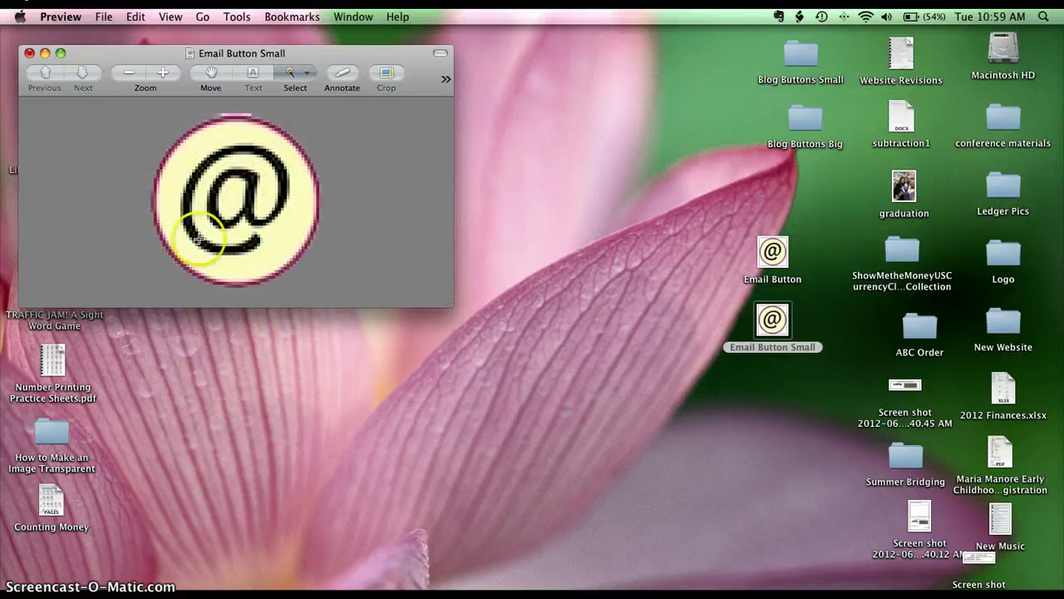
left_click(123, 73)
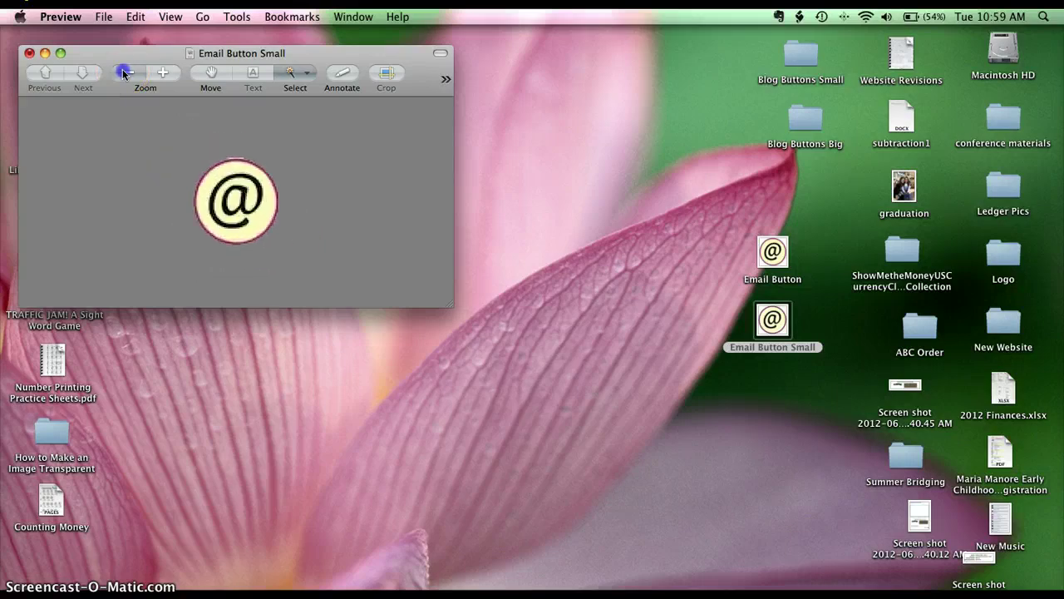
left_click(123, 72)
mouse_move(230, 261)
left_mouse_down()
mouse_move(248, 197)
mouse_move(241, 178)
left_mouse_up()
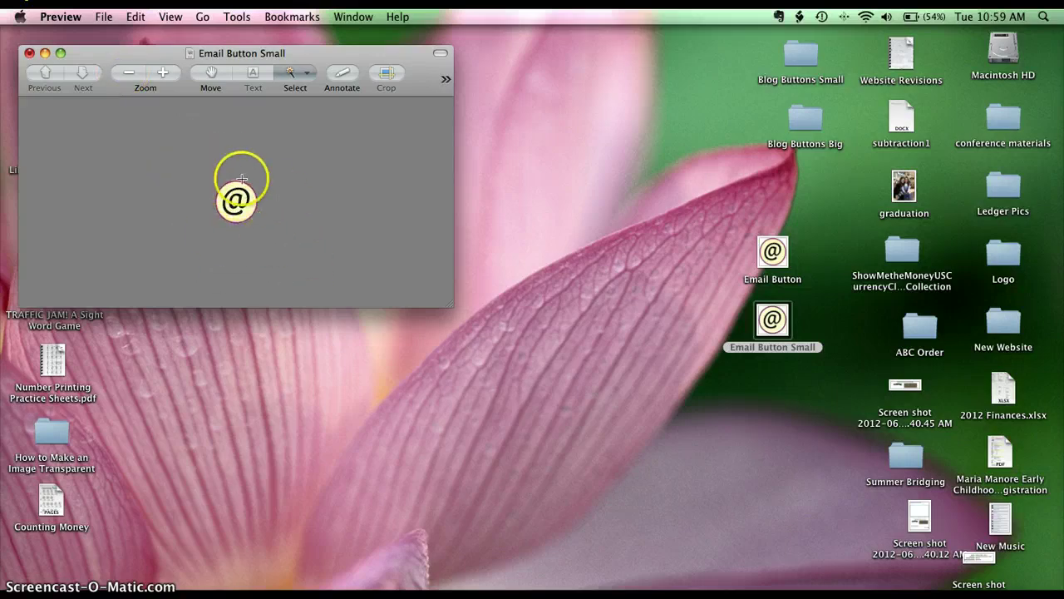
left_click(103, 17)
left_click(129, 117)
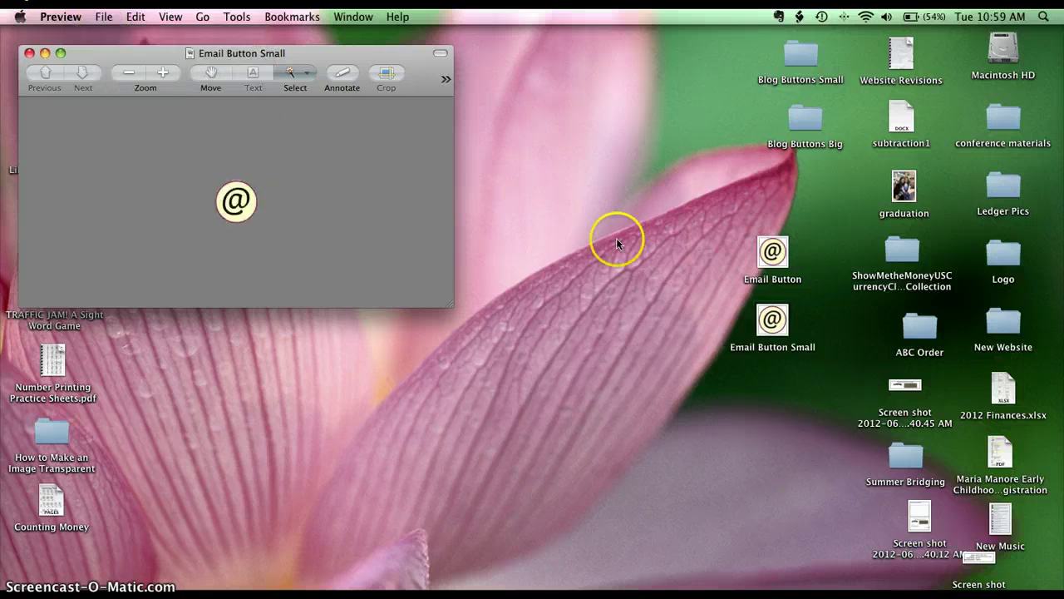
Switch to the Kinder-Craze blog in Firefox and place a narrowed Email Button Small window over the page to compare it with the blog's buttons
left_click(46, 53)
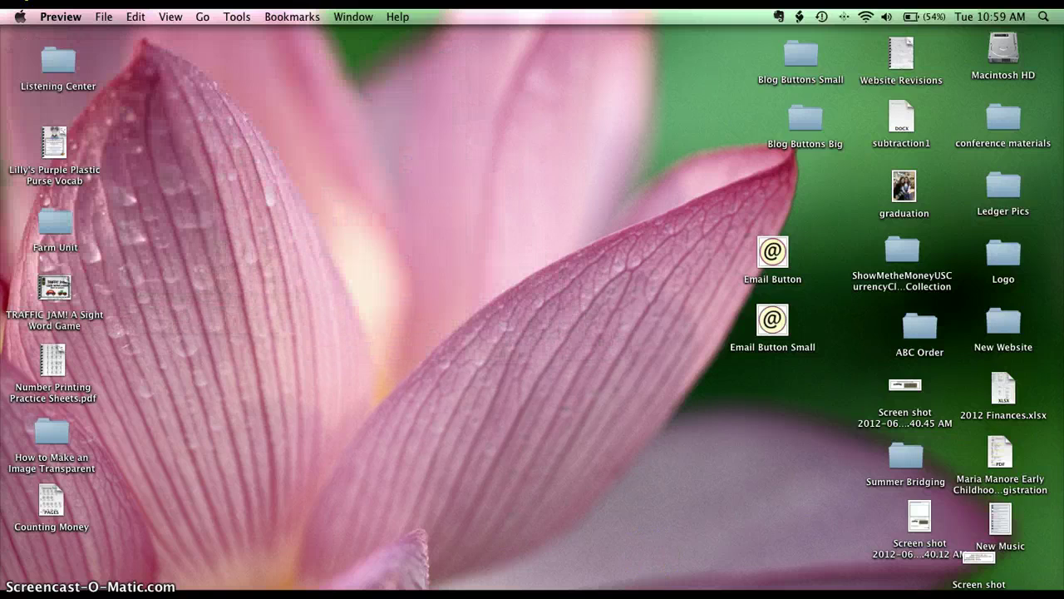
key("super+Tab")
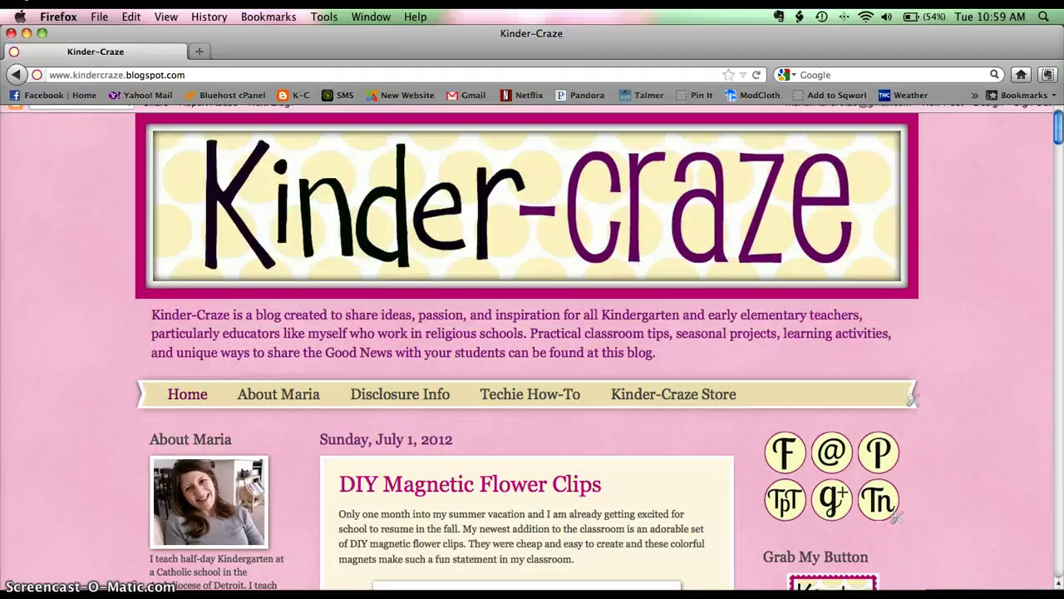
key("super+Tab")
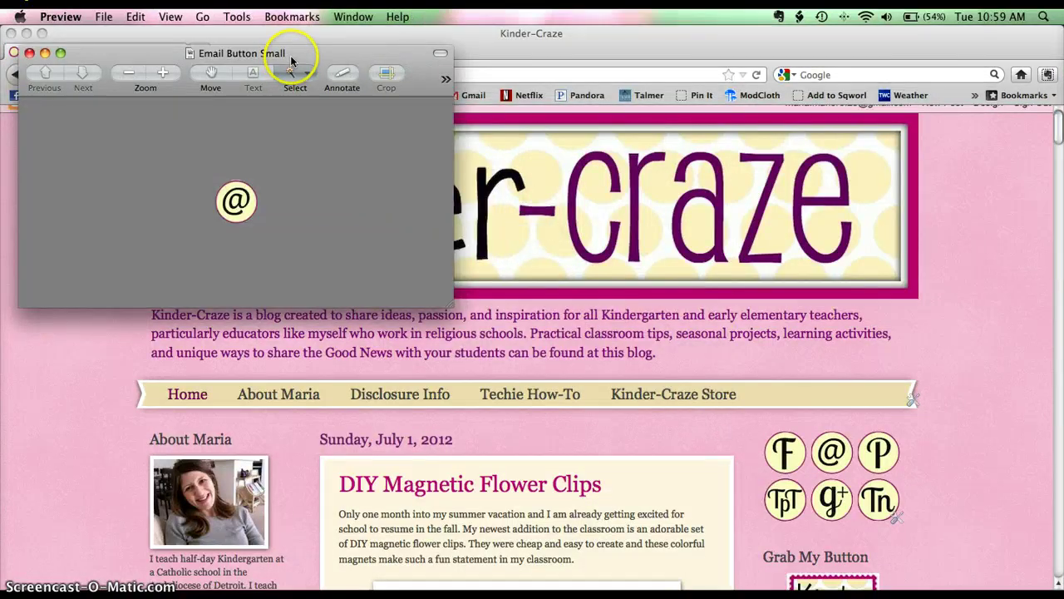
left_click_drag(285, 50, 572, 322)
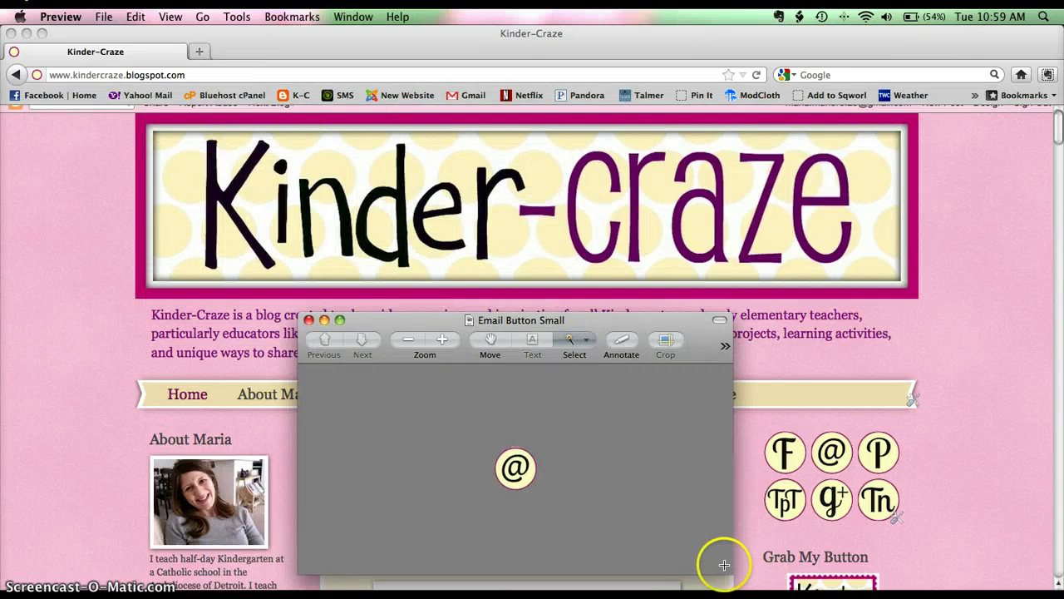
left_click_drag(729, 566, 622, 567)
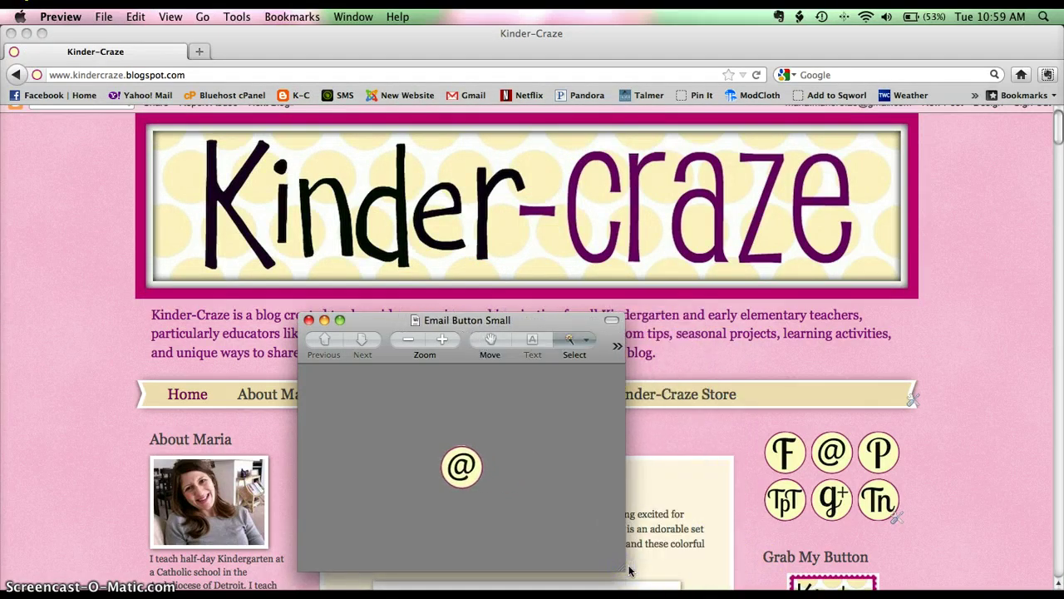